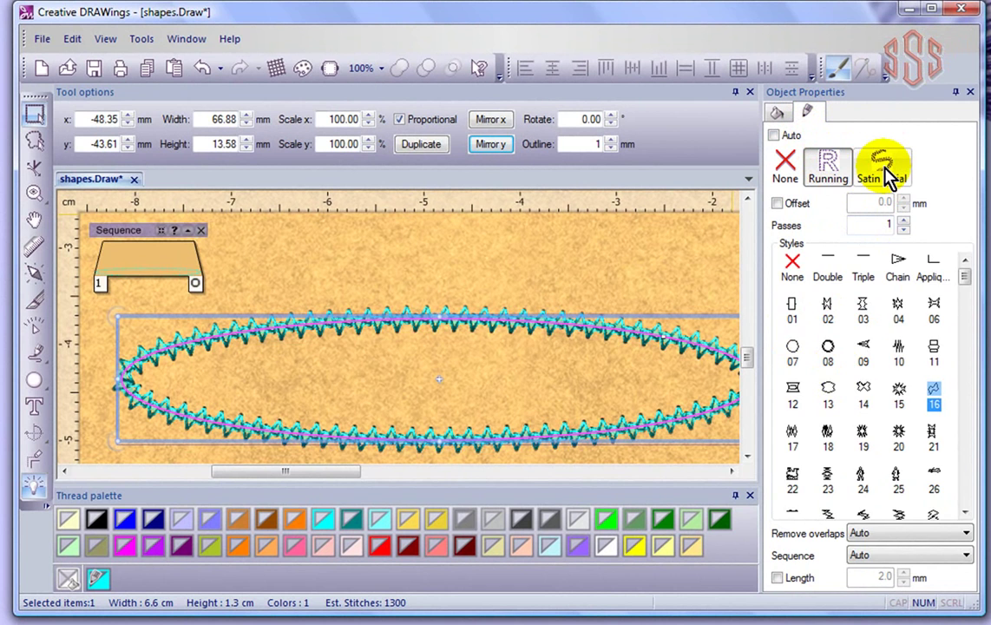
# Step: Apply Satin serial to the ellipse outline, cutting estimated stitches from 1300 to 900
pyautogui.click(882, 167)
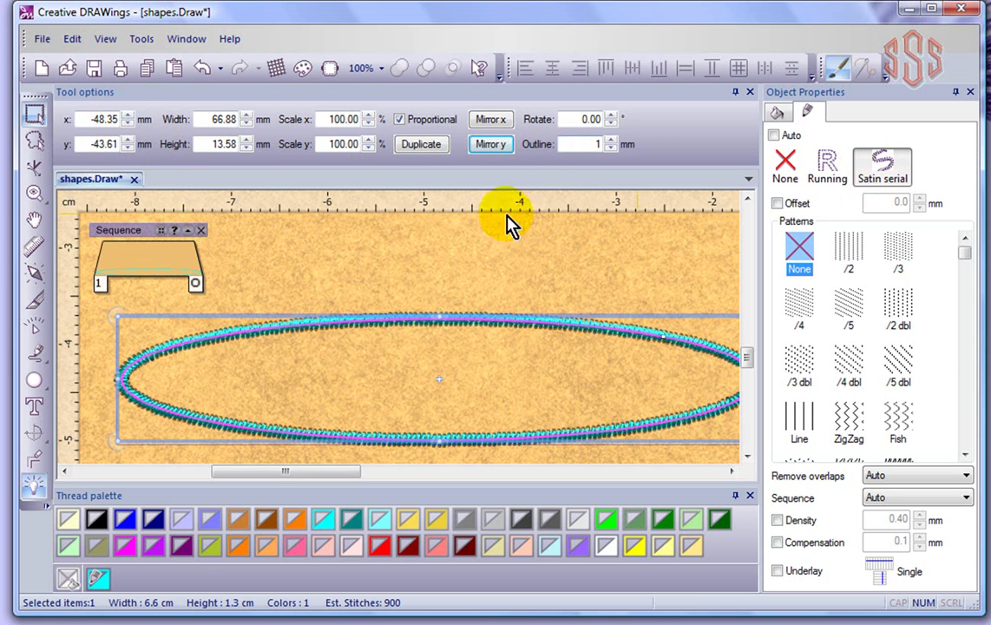
# Step: Widen the ellipse's satin outline from 1 mm to 3 mm in Tool options
pyautogui.doubleClick(589, 144)
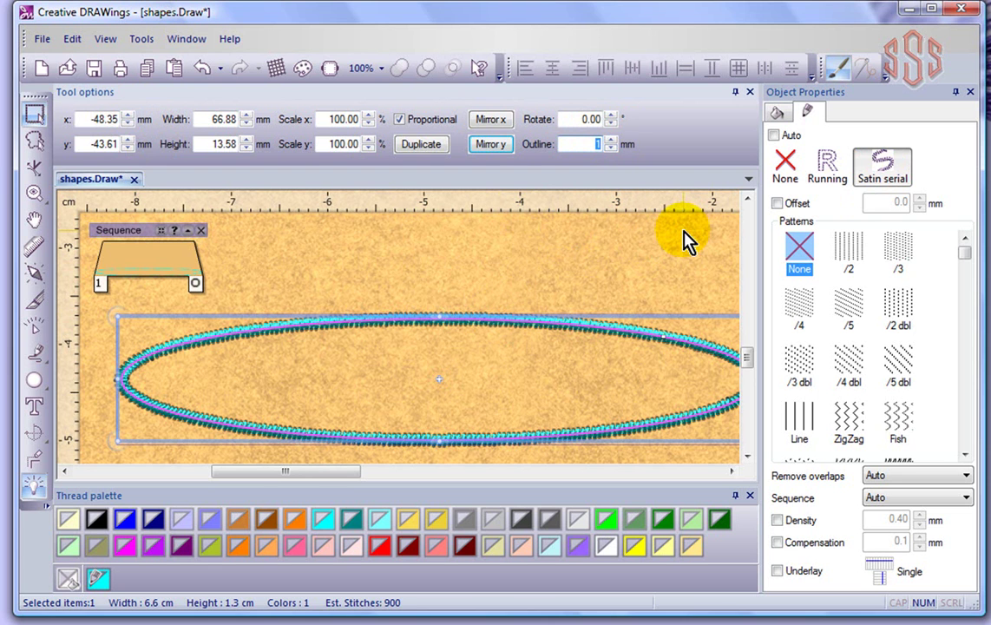
pyautogui.write('2')
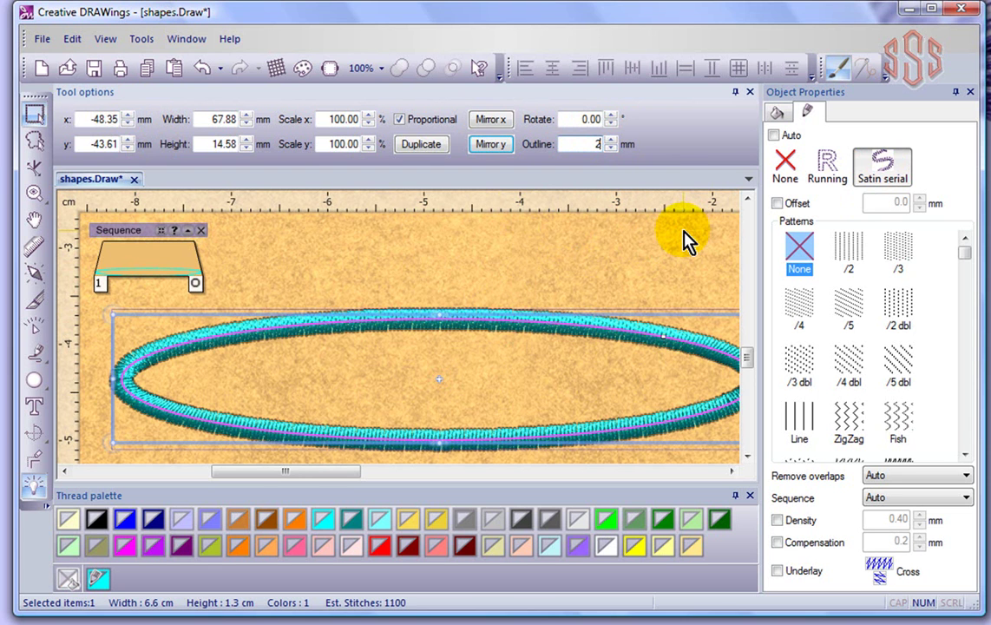
pyautogui.doubleClick(598, 145)
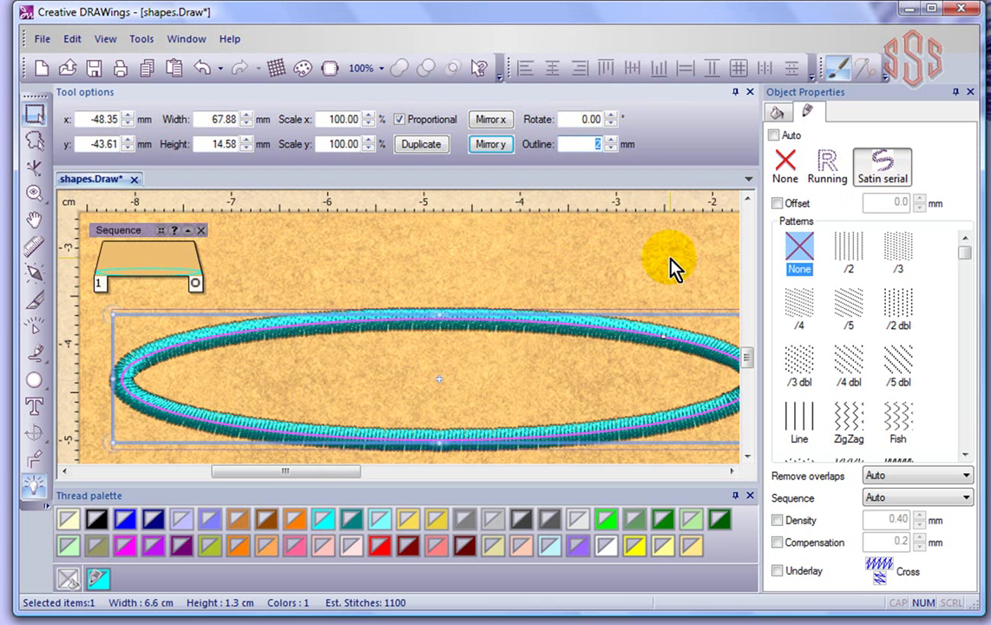
pyautogui.write('3')
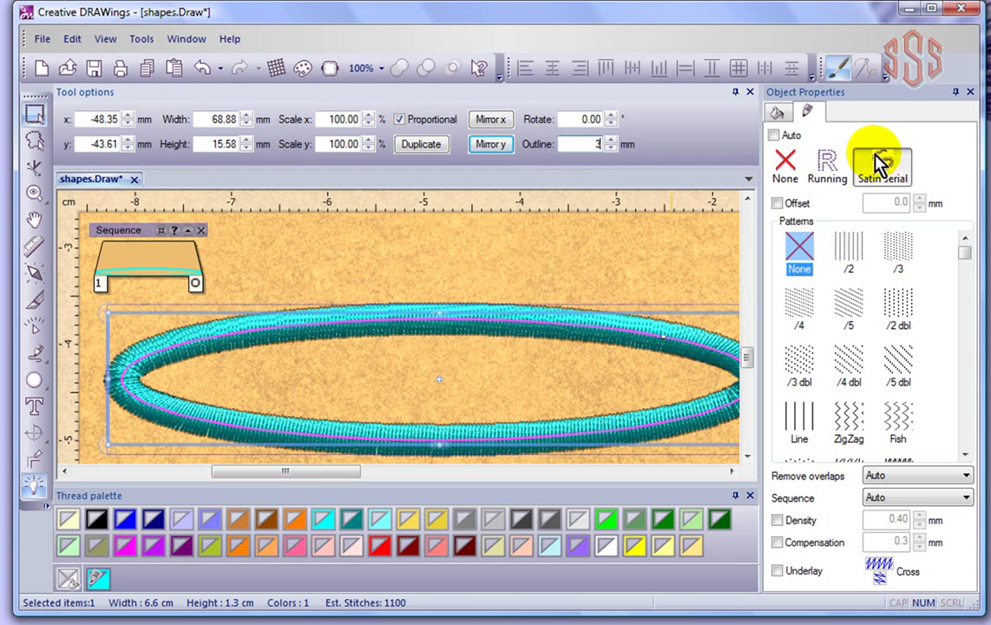
pyautogui.click(778, 205)
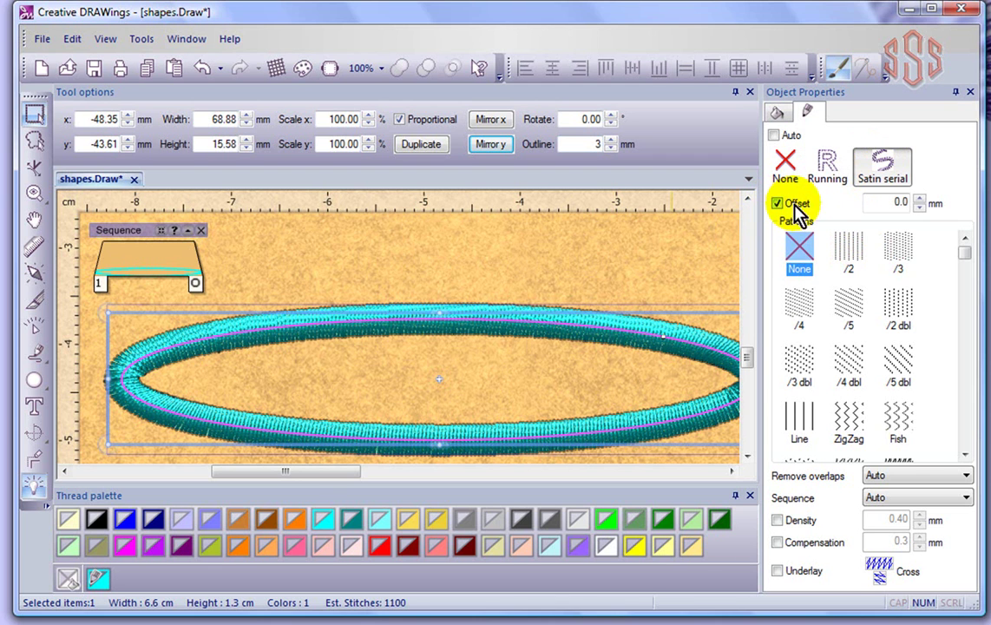
pyautogui.doubleClick(902, 202)
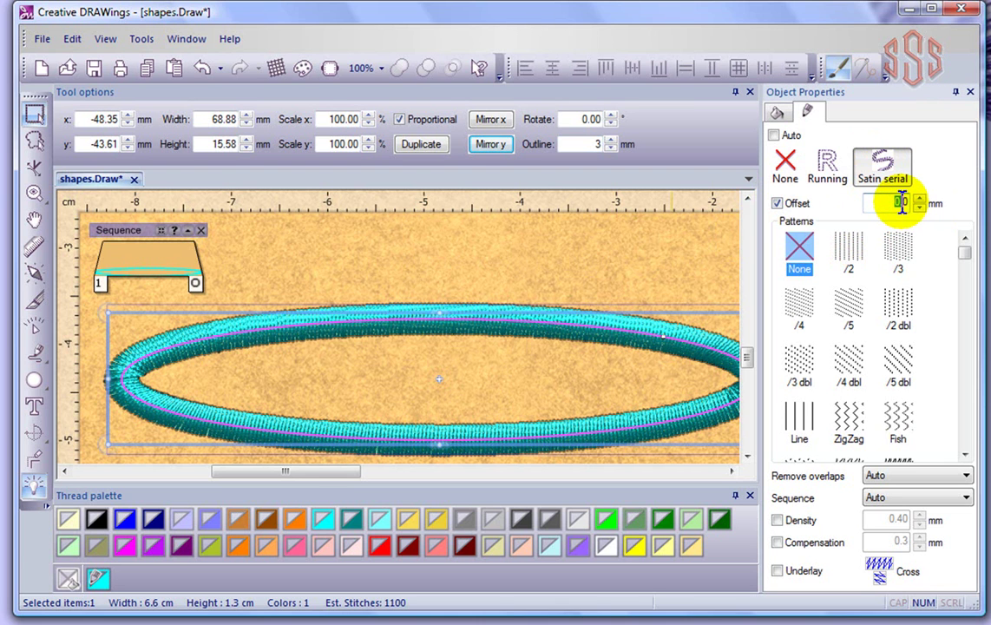
pyautogui.write('1')
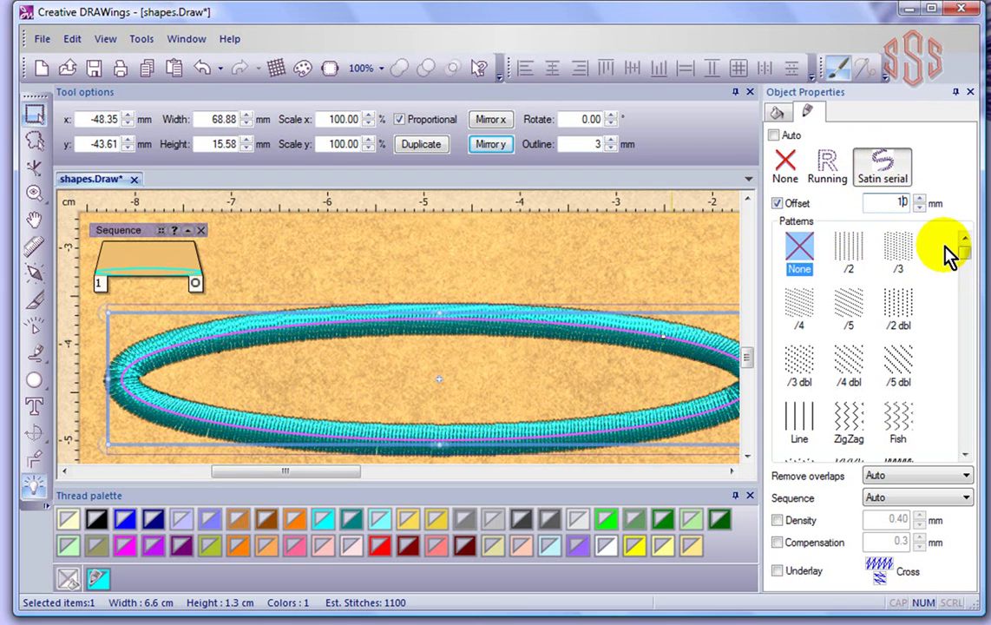
pyautogui.write('0')
pyautogui.press('Return')
pyautogui.scroll(-1, 538, 286)
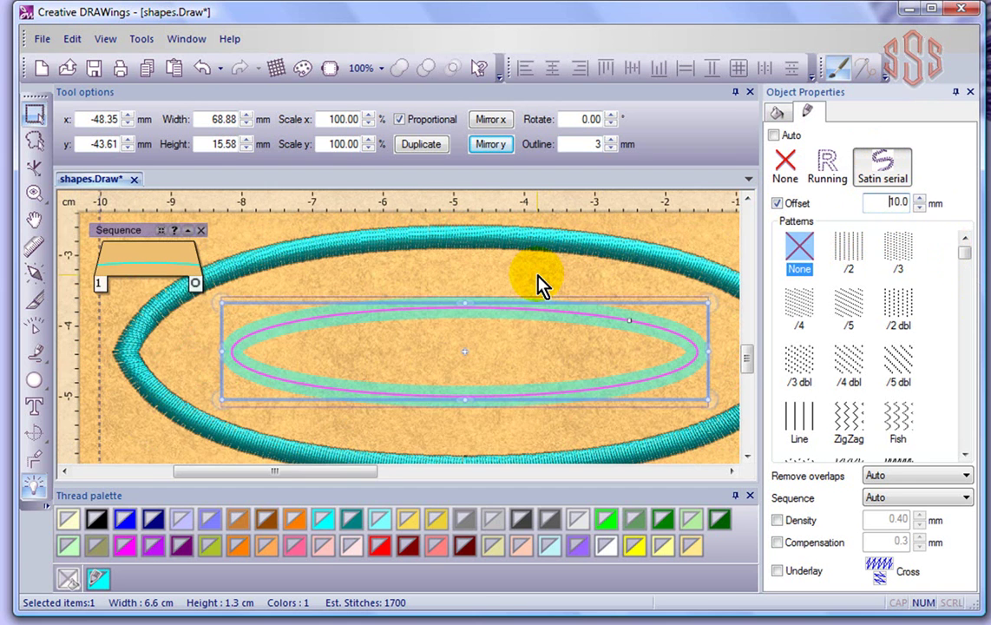
pyautogui.scroll(-1, 538, 283)
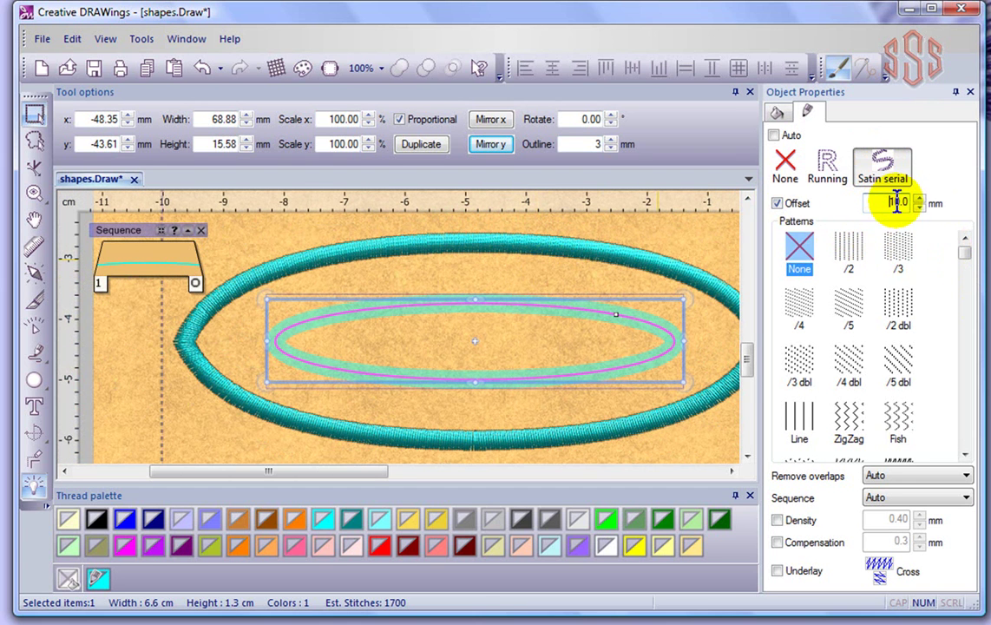
pyautogui.click(778, 204)
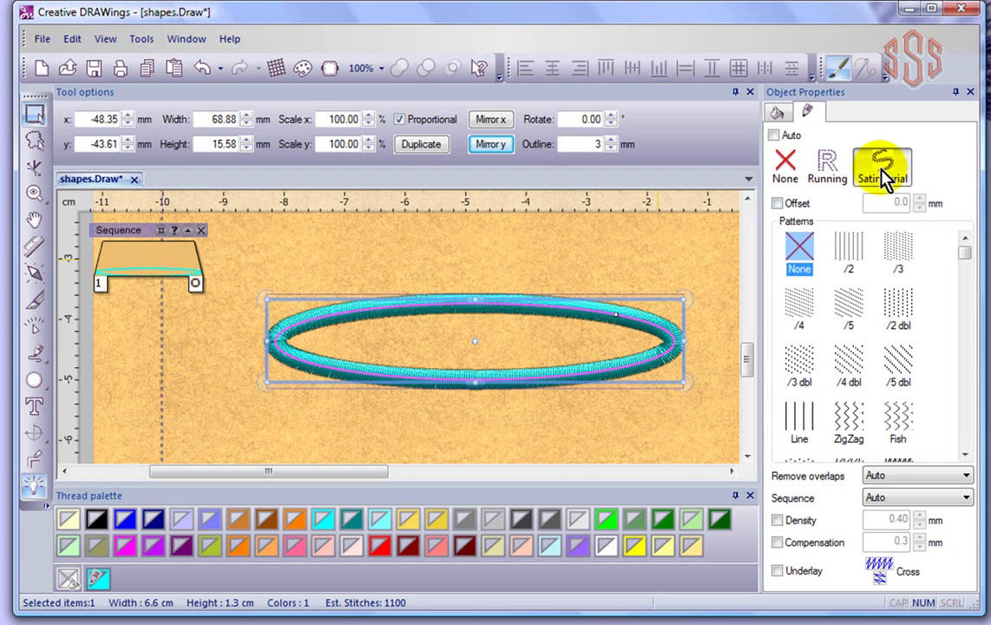
pyautogui.click(852, 251)
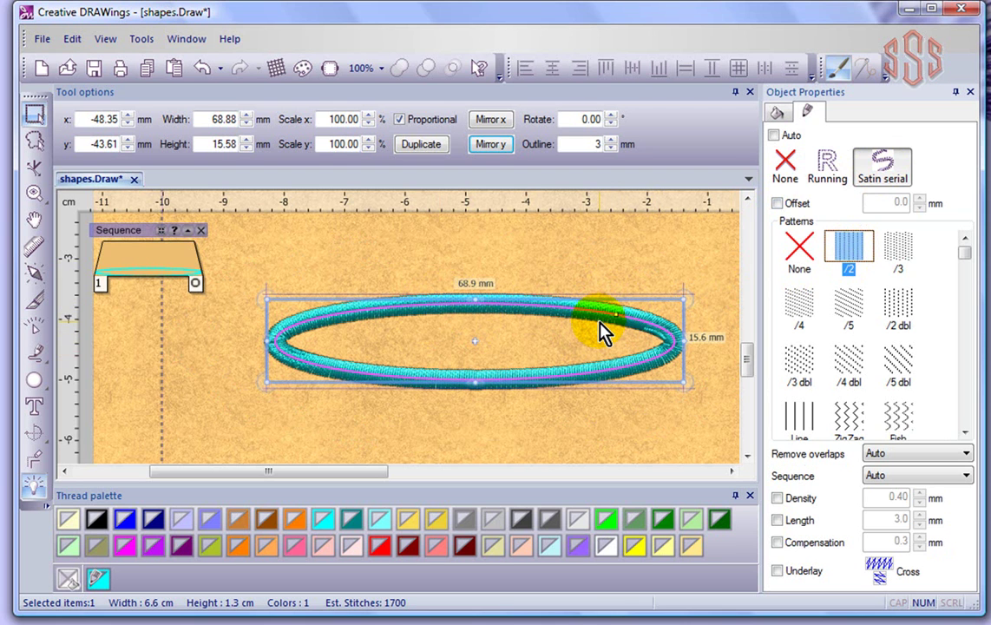
pyautogui.click(800, 250)
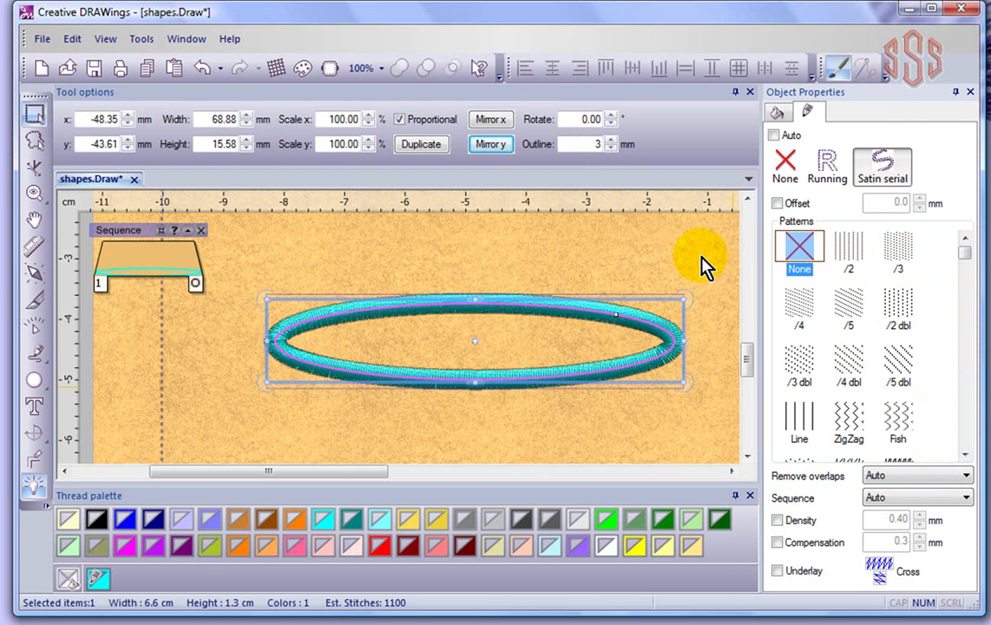
pyautogui.doubleClick(591, 144)
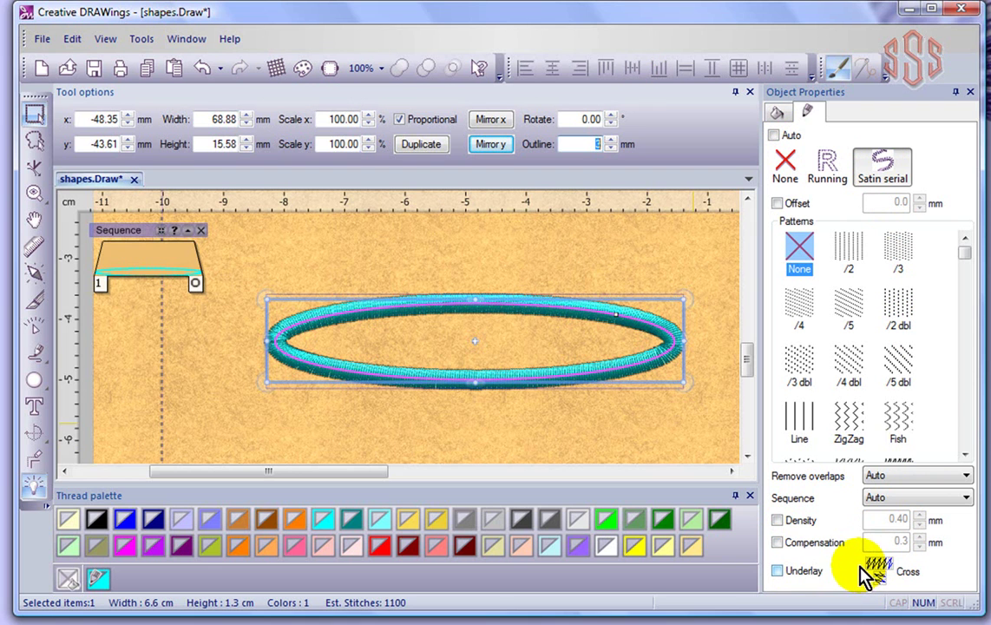
# Step: Enable custom Density at 0.50 mm, then zoom in to inspect the ellipse's stitches
pyautogui.click(778, 521)
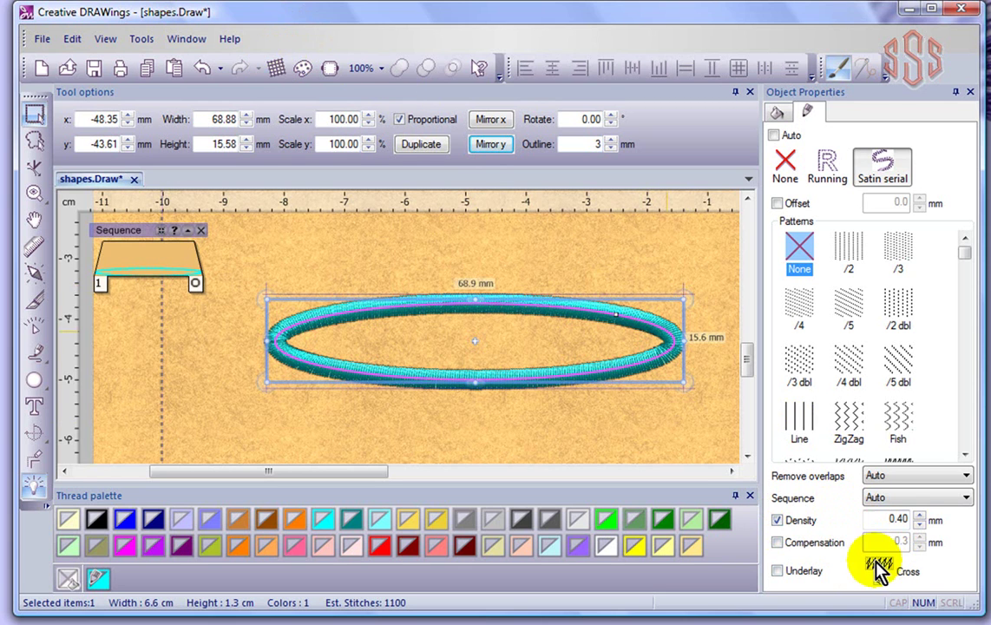
pyautogui.click(919, 515)
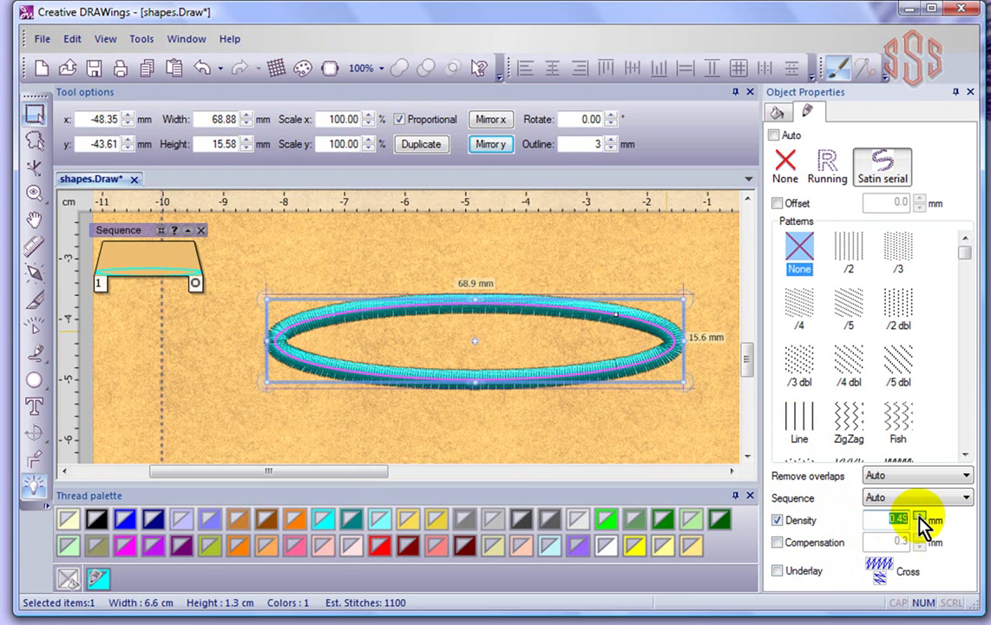
pyautogui.click(919, 515)
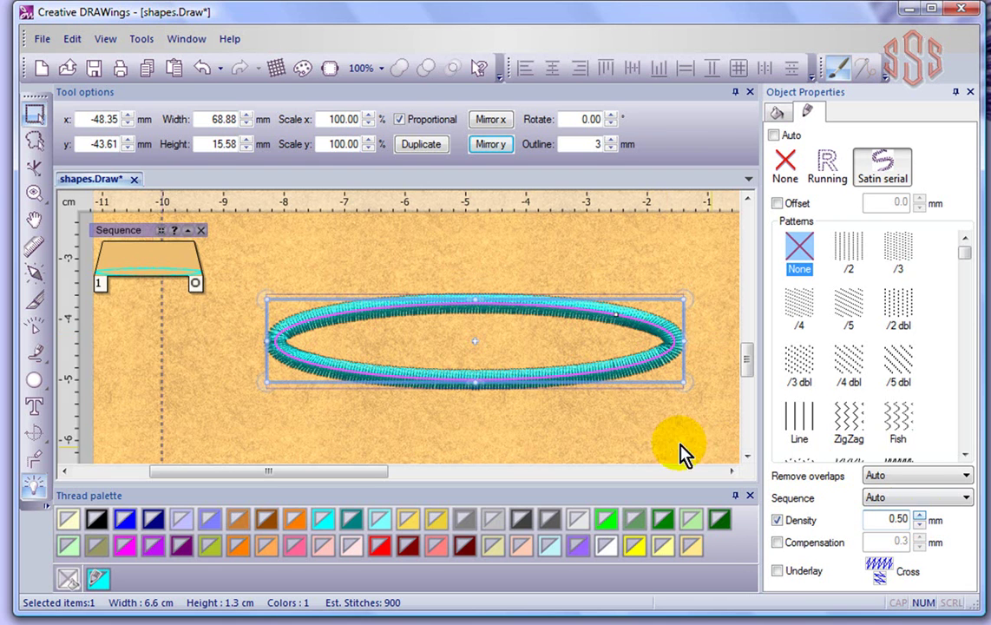
pyautogui.click(660, 426)
pyautogui.scroll(5, 565, 335)
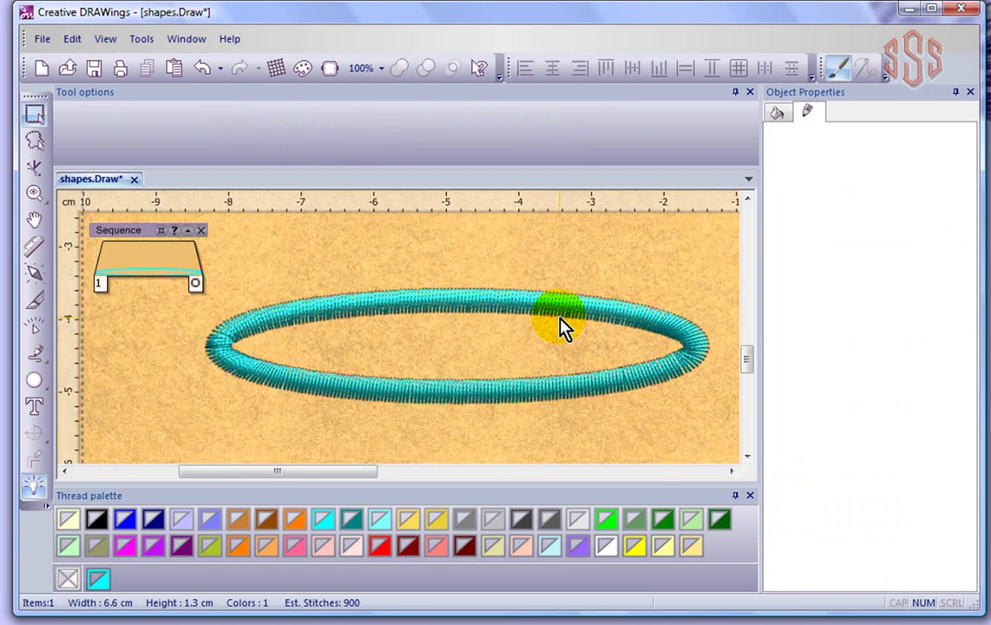
pyautogui.scroll(2, 560, 318)
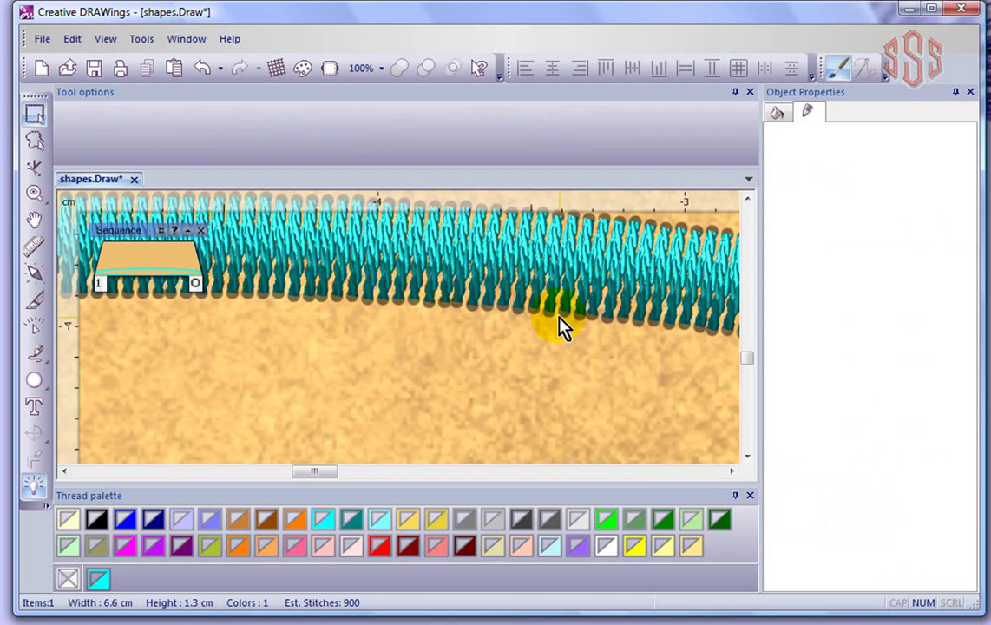
pyautogui.click(548, 311)
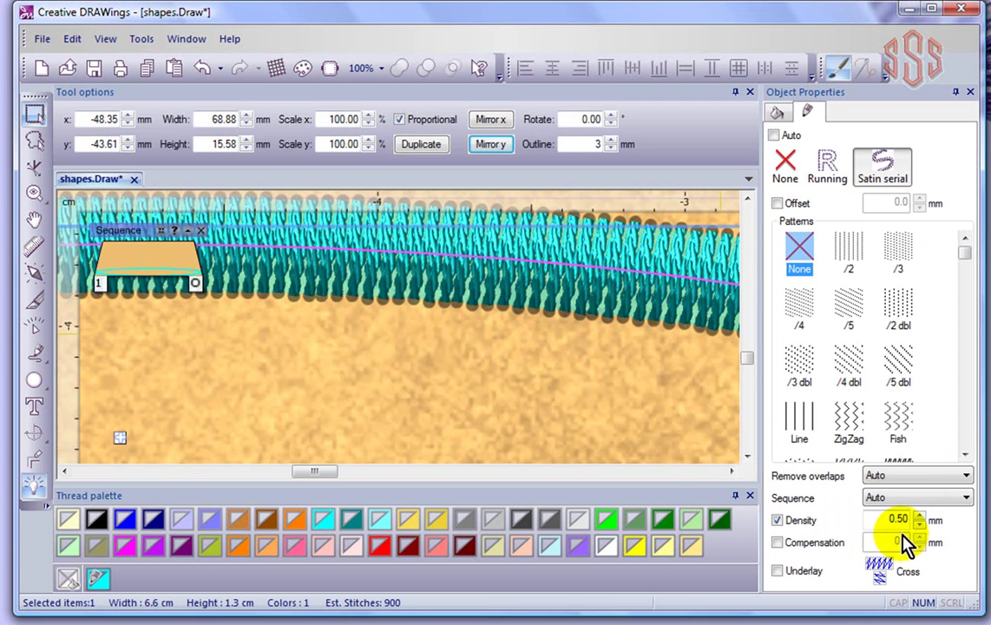
# Step: Turn on Compensation for the satin outline and inspect the stitched ellipse on the canvas
pyautogui.click(778, 544)
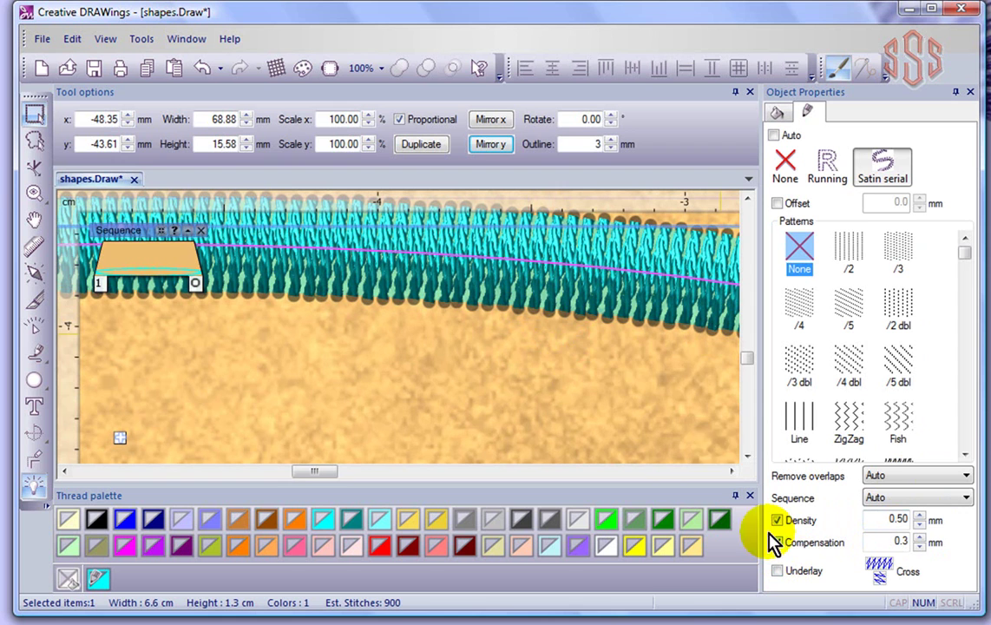
pyautogui.click(561, 352)
pyautogui.click(565, 282)
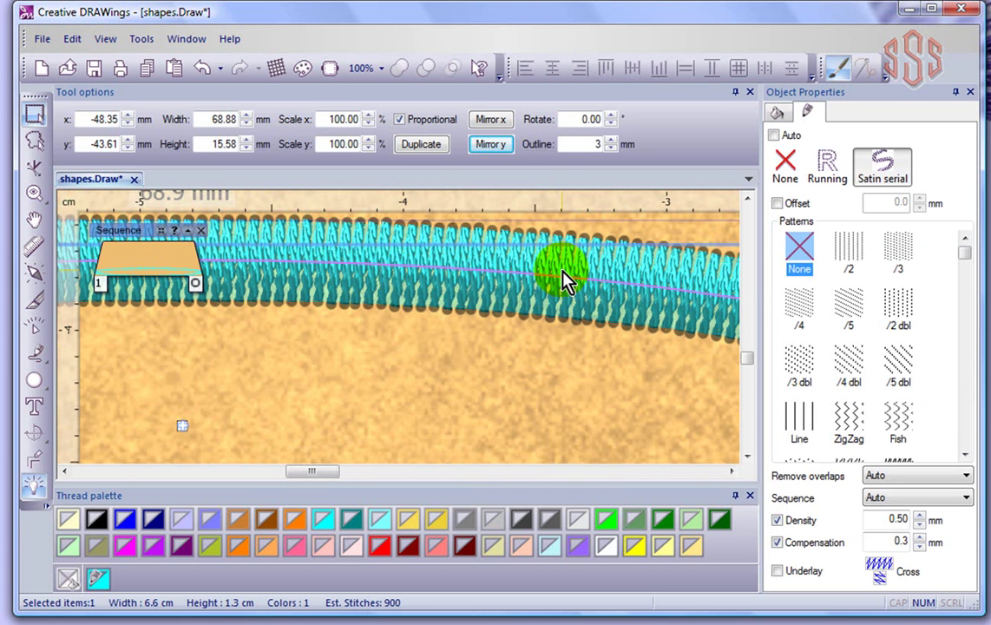
pyautogui.moveTo(564, 282); pyautogui.dragTo(567, 325)
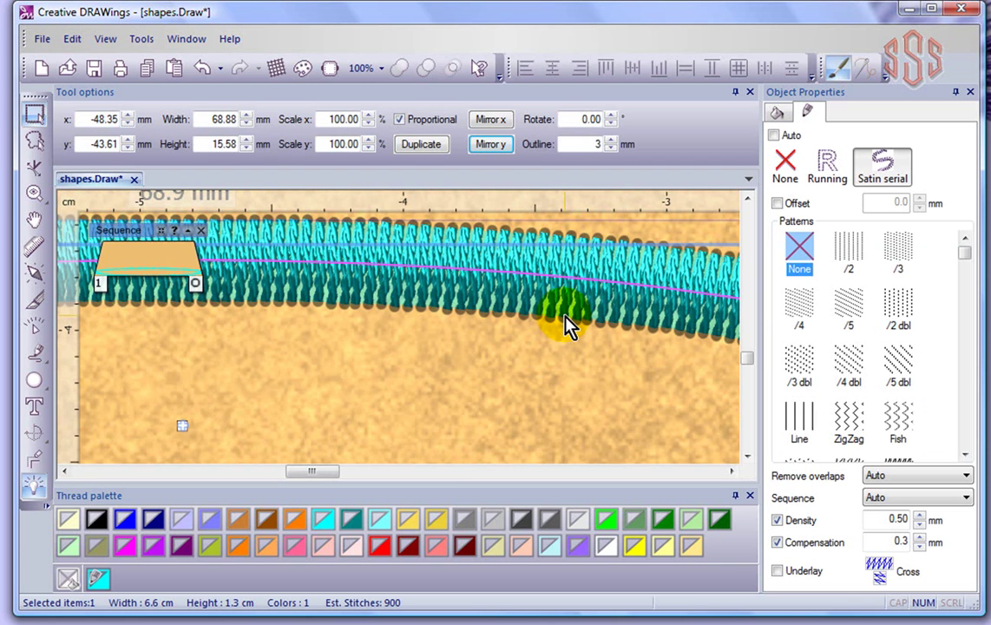
pyautogui.moveTo(564, 326); pyautogui.dragTo(568, 327)
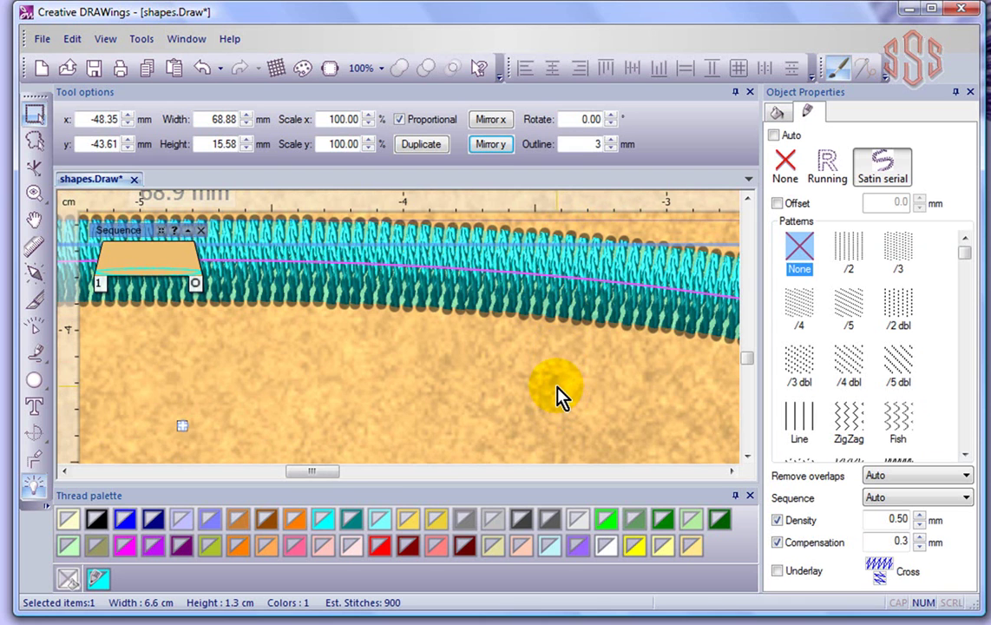
pyautogui.moveTo(558, 387)
pyautogui.mouseDown()
pyautogui.moveTo(563, 238)
pyautogui.moveTo(568, 320)
pyautogui.mouseUp()
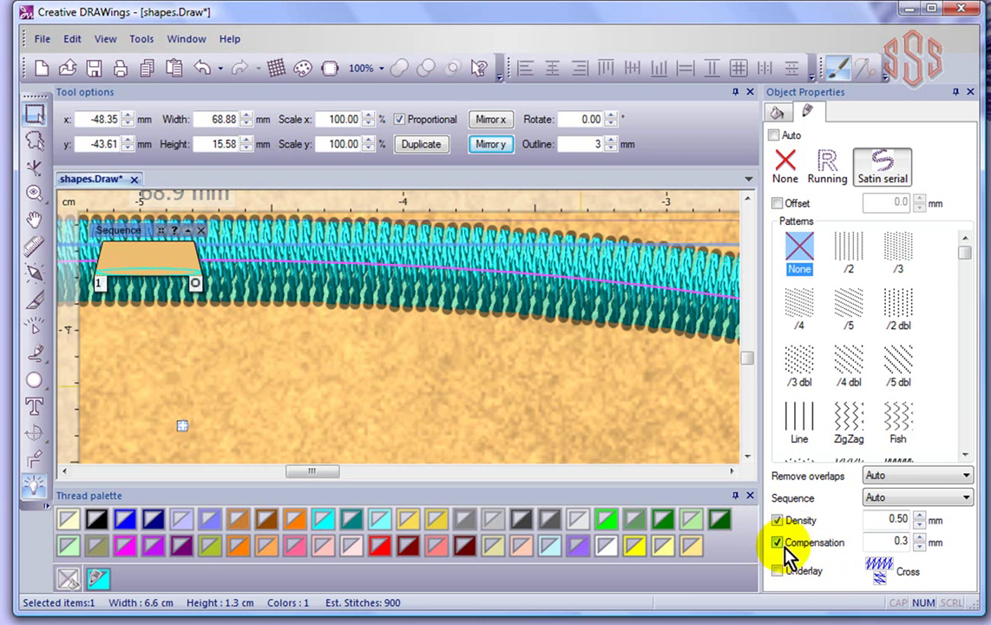
# Step: Raise the compensation value to 0.5 mm and reselect the ellipse
pyautogui.click(921, 536)
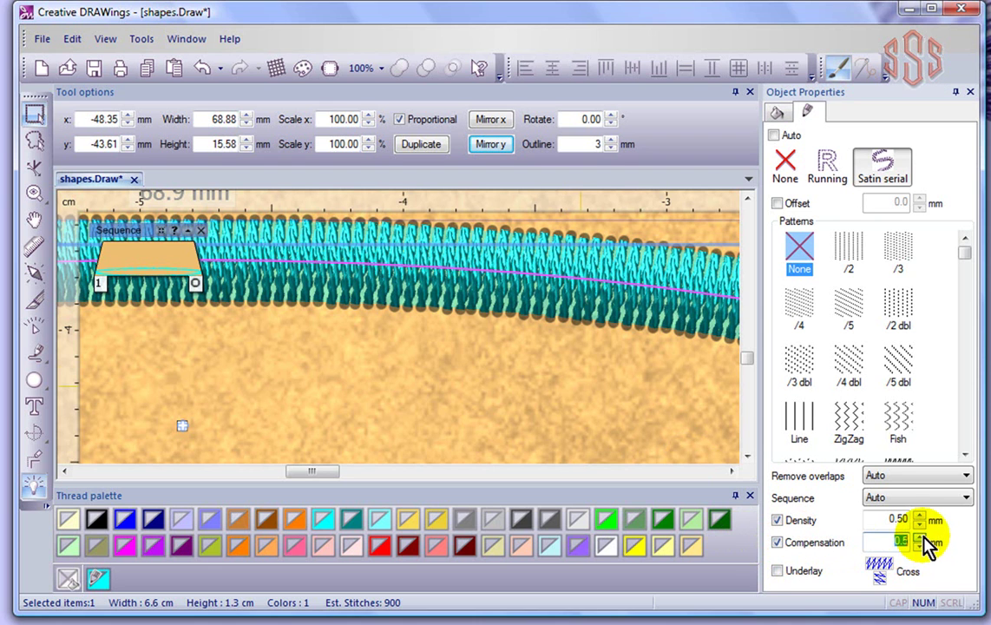
pyautogui.click(564, 365)
pyautogui.rightClick(564, 365)
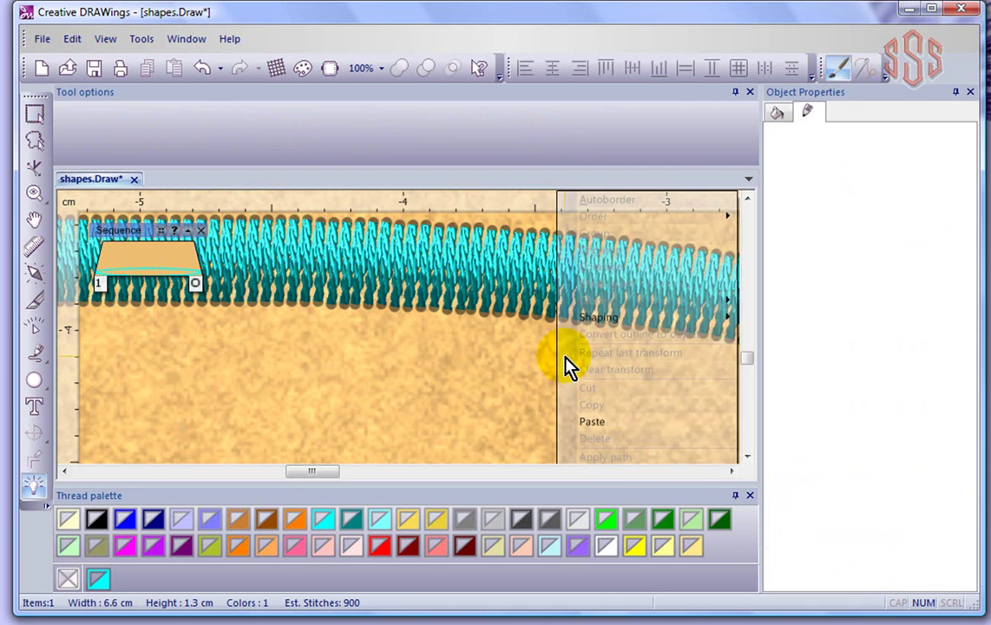
pyautogui.press('Escape')
pyautogui.click(553, 255)
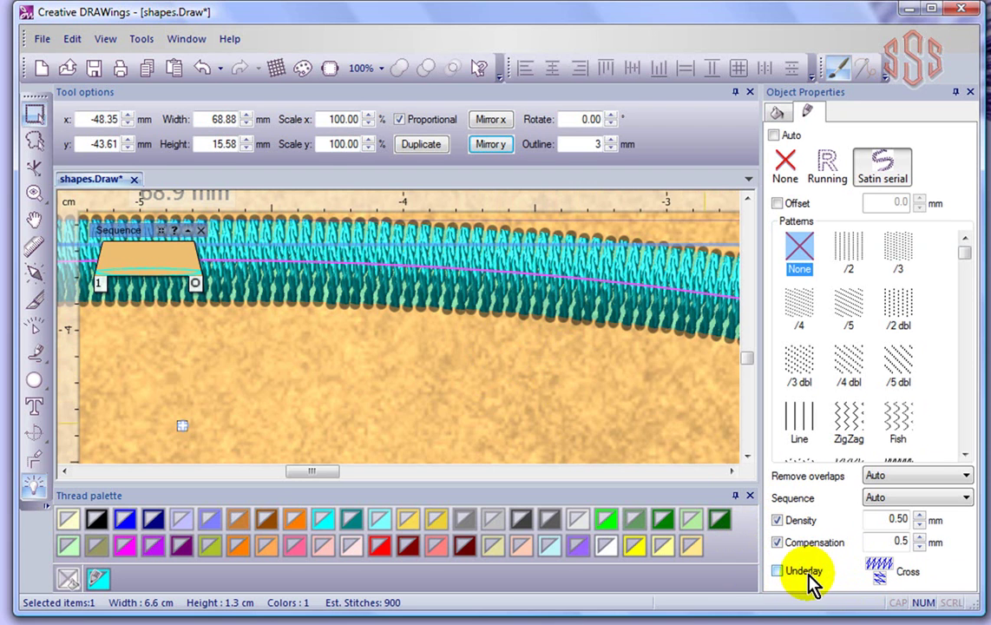
# Step: Enable Underlay on the ellipse's satin outline, using the default Cross type
pyautogui.click(777, 571)
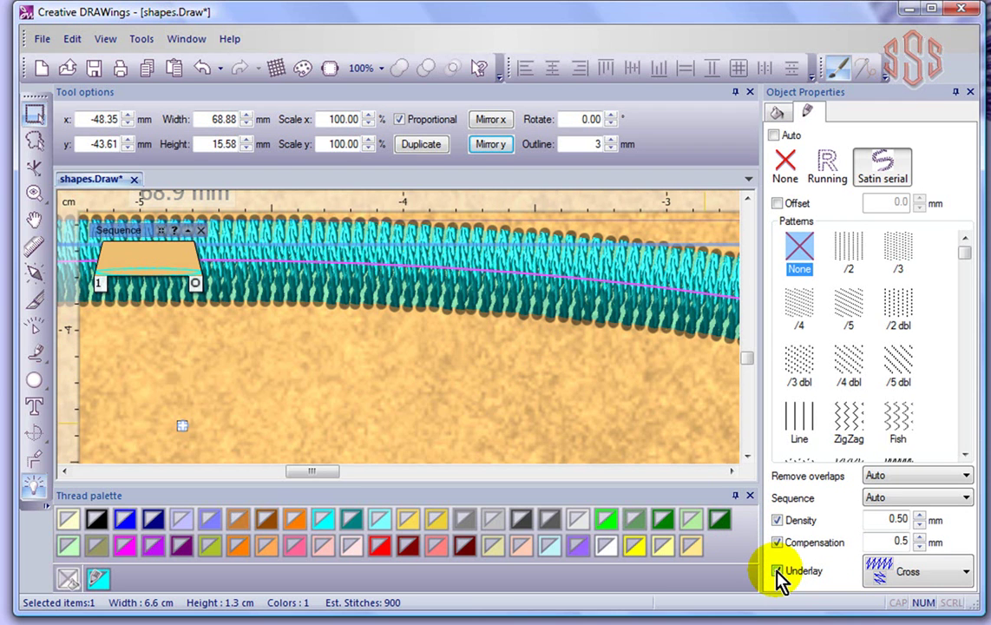
pyautogui.click(968, 577)
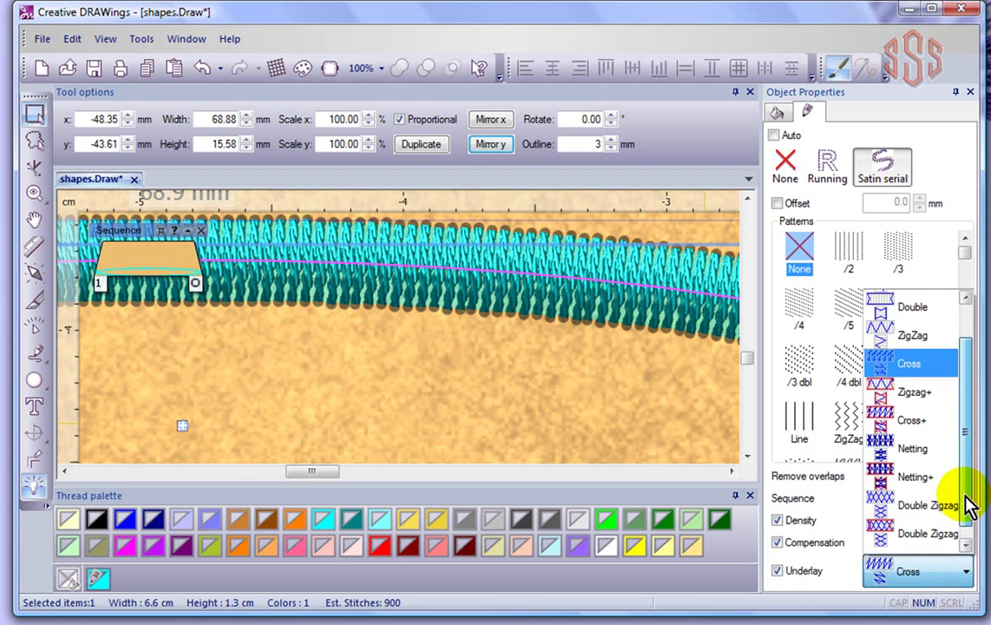
pyautogui.scroll(1, 969, 486)
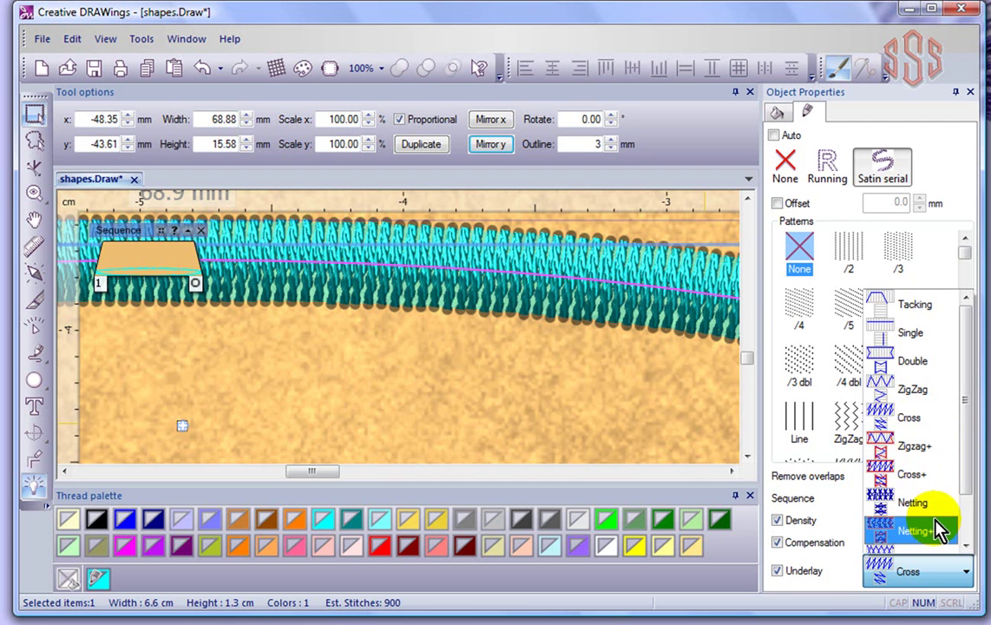
pyautogui.moveTo(967, 469); pyautogui.dragTo(968, 508)
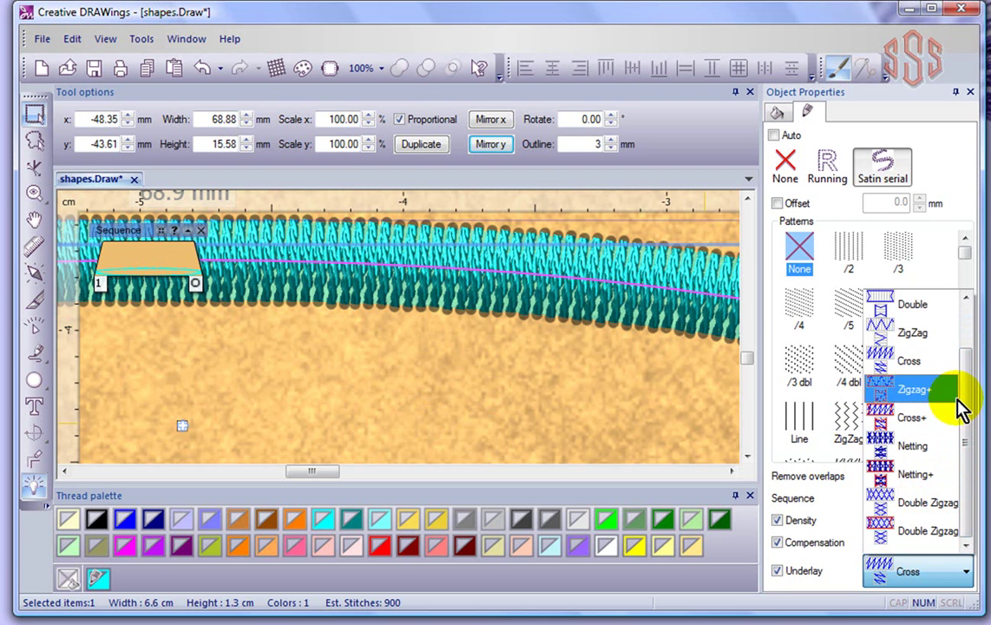
pyautogui.click(626, 399)
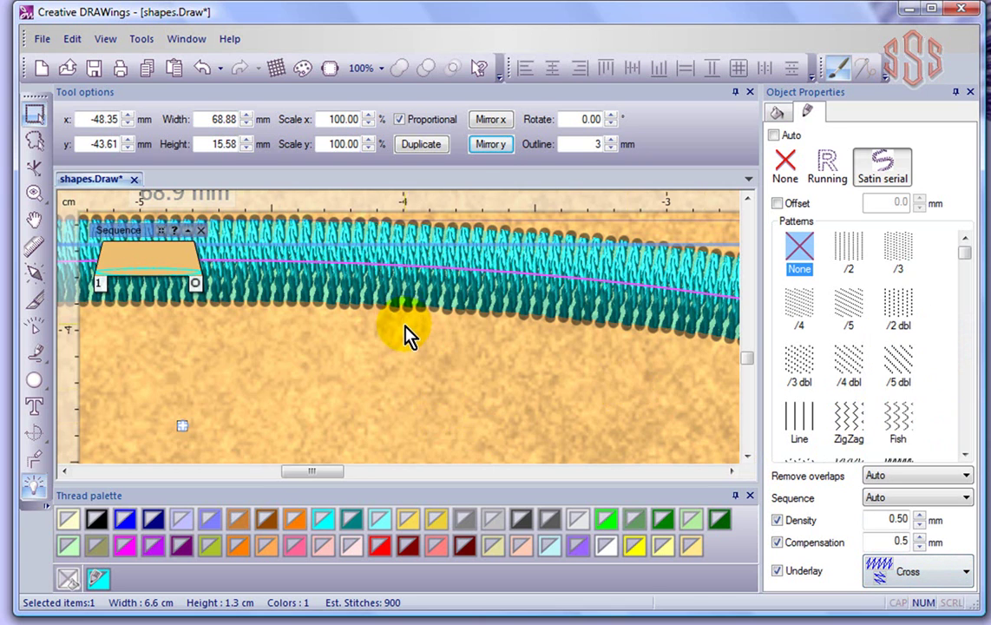
# Step: Zoom out to fit the ellipse and replay its Cross underlay stitch-out in Slow redraw
pyautogui.scroll(-3, 410, 336)
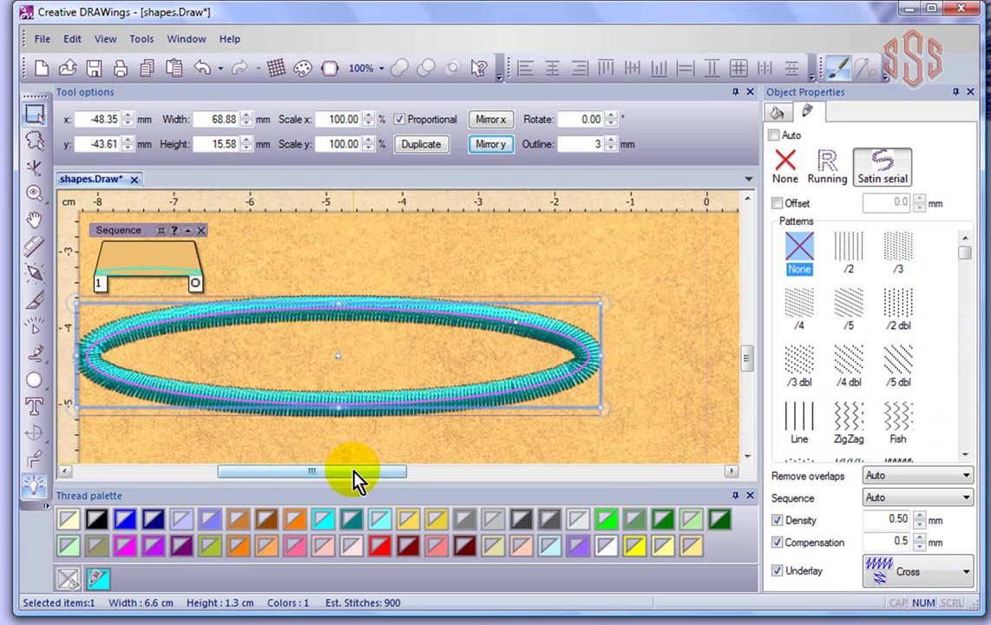
pyautogui.moveTo(359, 479); pyautogui.dragTo(339, 476)
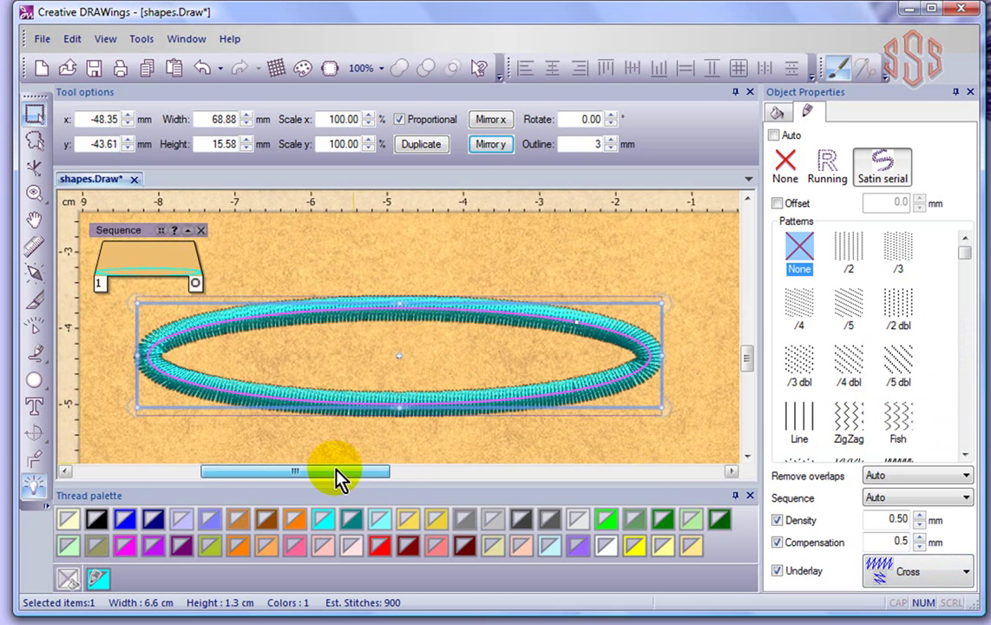
pyautogui.click(34, 330)
pyautogui.click(626, 290)
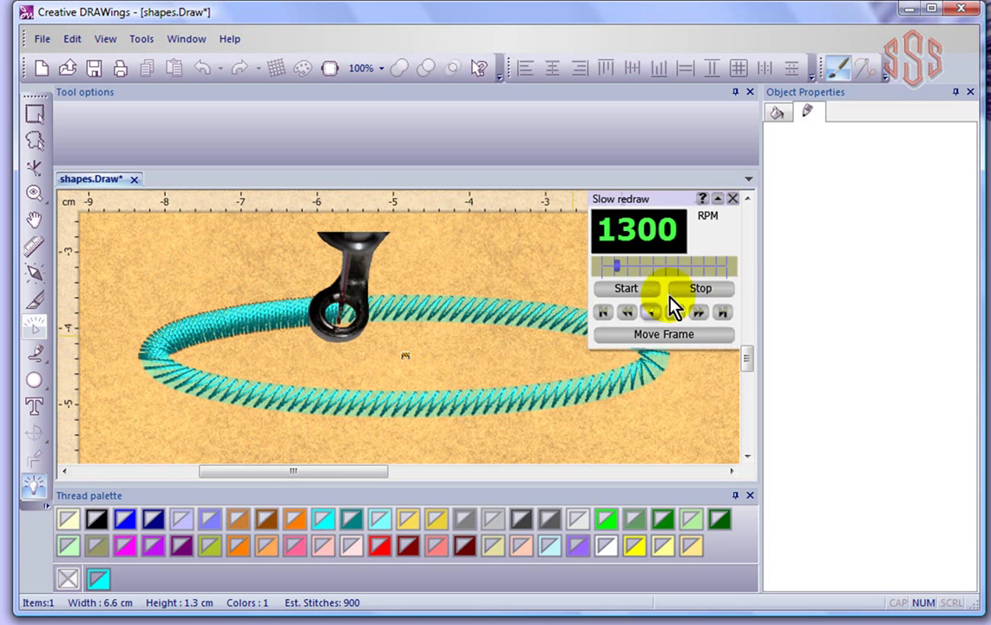
pyautogui.click(711, 288)
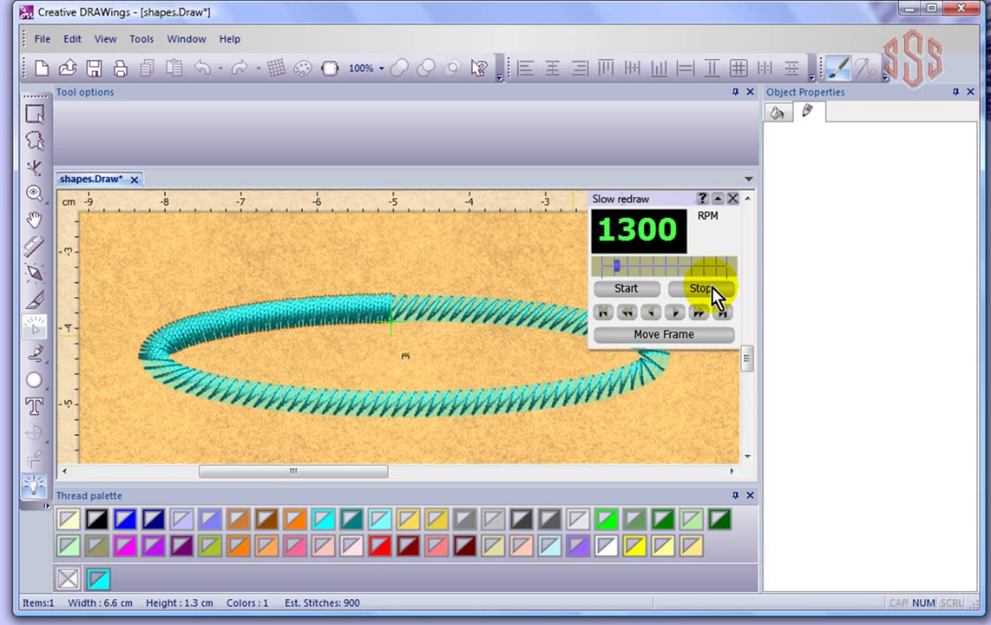
pyautogui.click(384, 330)
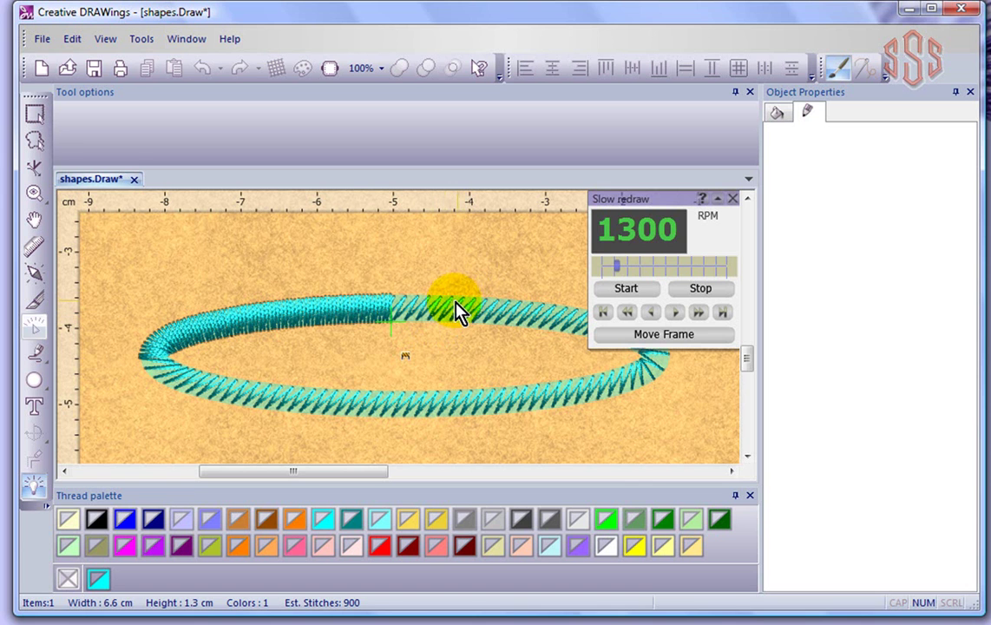
# Step: Close Slow redraw and change the underlay type from Cross to ZigZag
pyautogui.click(734, 203)
pyautogui.click(734, 200)
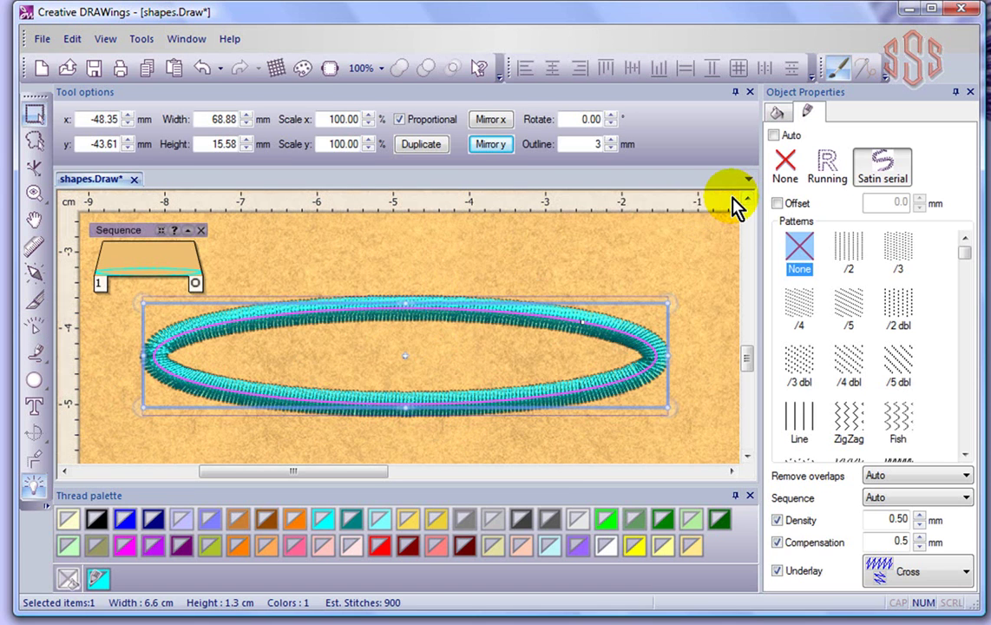
pyautogui.click(929, 575)
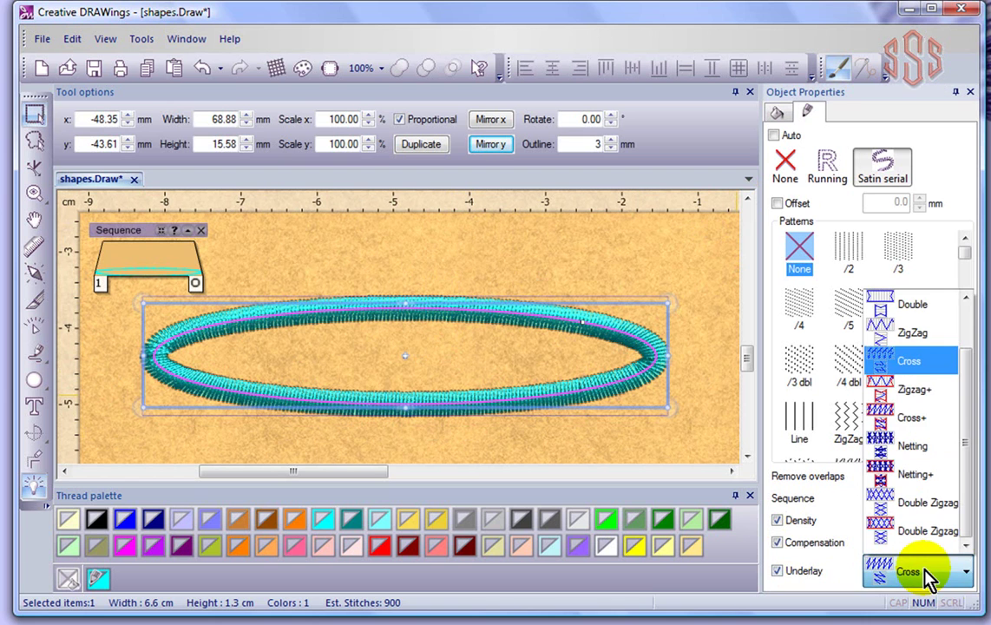
pyautogui.click(914, 337)
# Step: Replay the ZigZag underlay stitch-out in Slow redraw, then close the preview
pyautogui.click(699, 270)
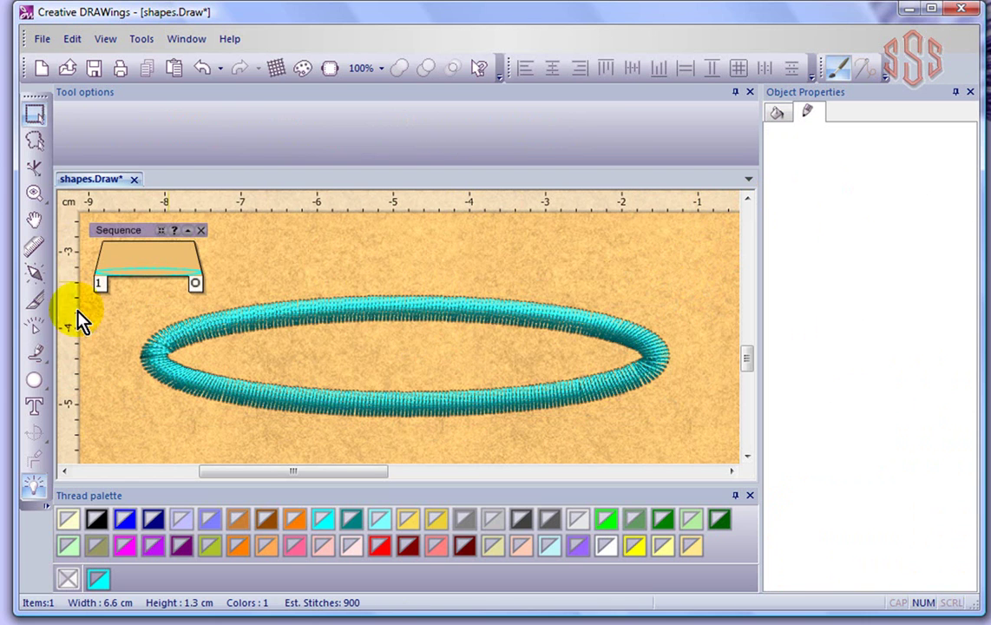
pyautogui.click(34, 334)
pyautogui.click(613, 290)
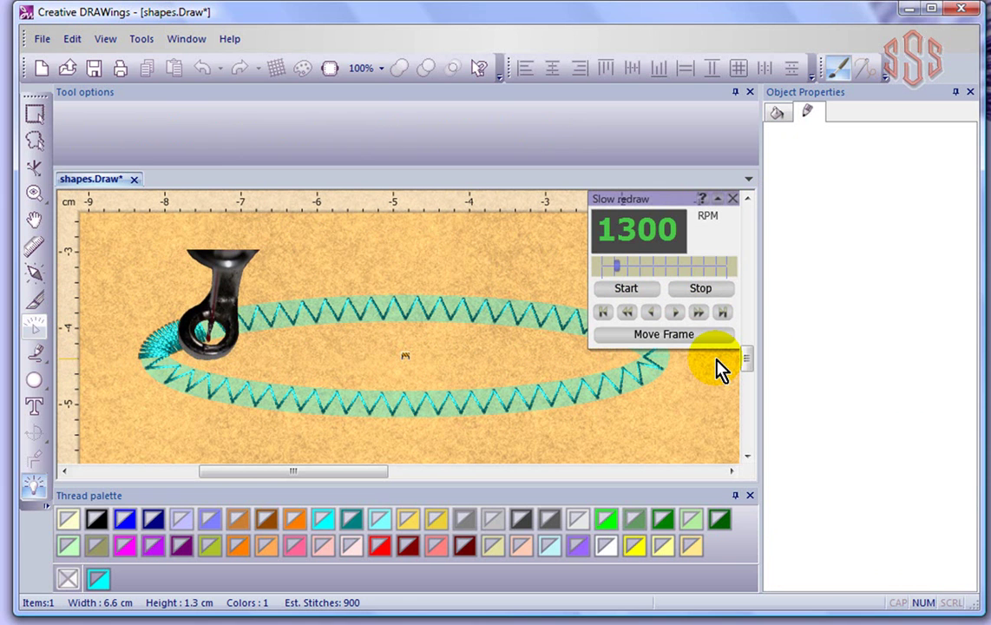
pyautogui.click(708, 289)
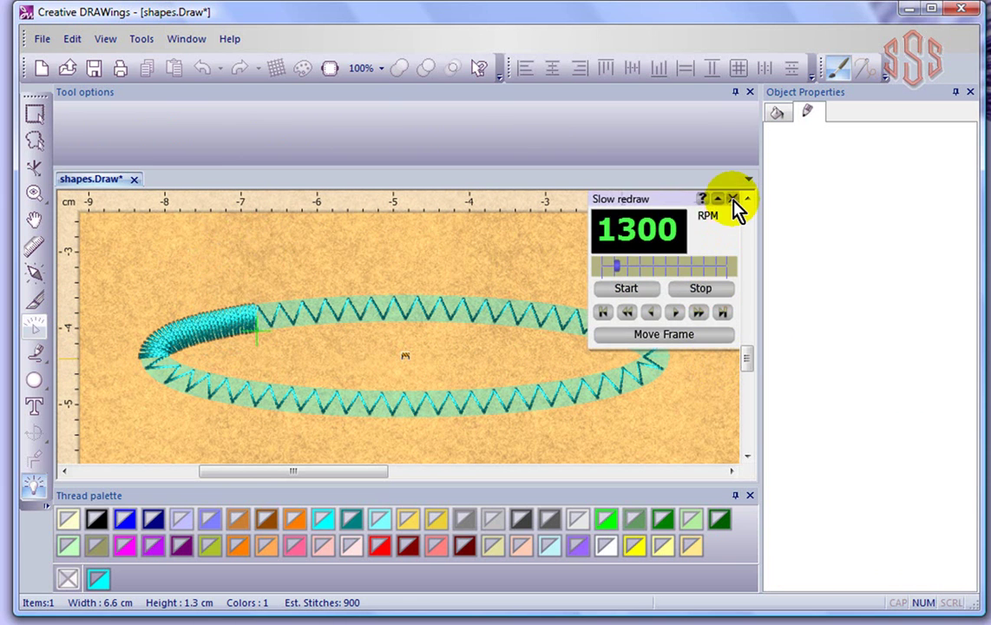
pyautogui.click(733, 200)
# Step: Select the ellipse and change its underlay type to Cross+
pyautogui.click(501, 313)
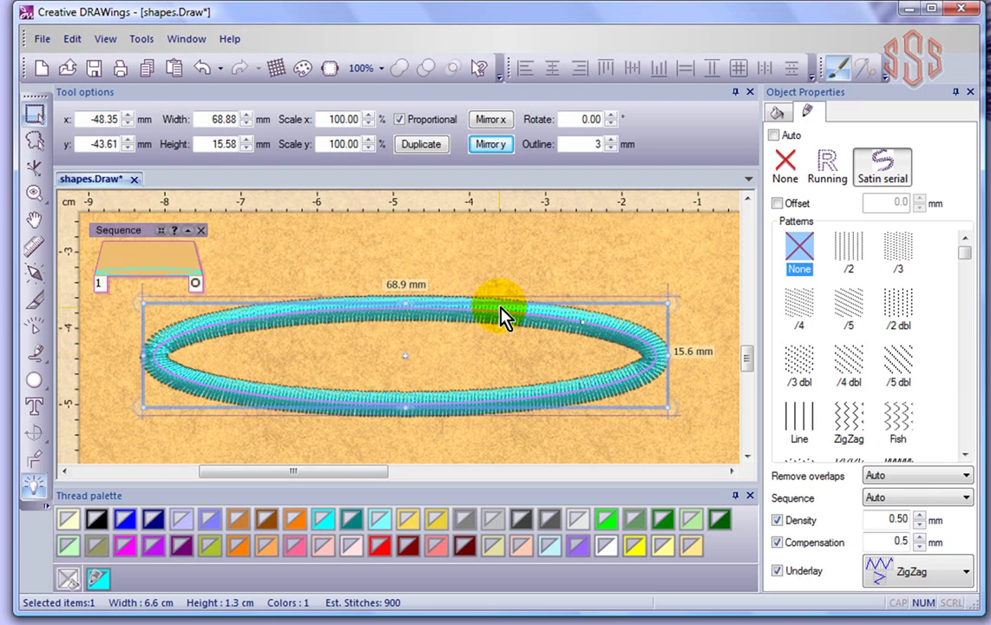
pyautogui.click(967, 572)
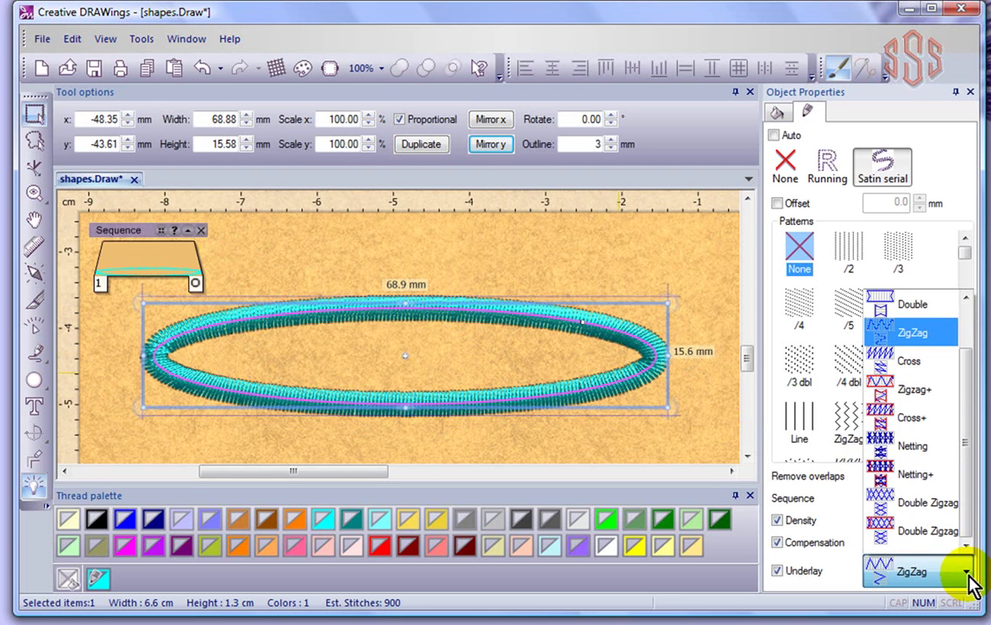
pyautogui.click(903, 421)
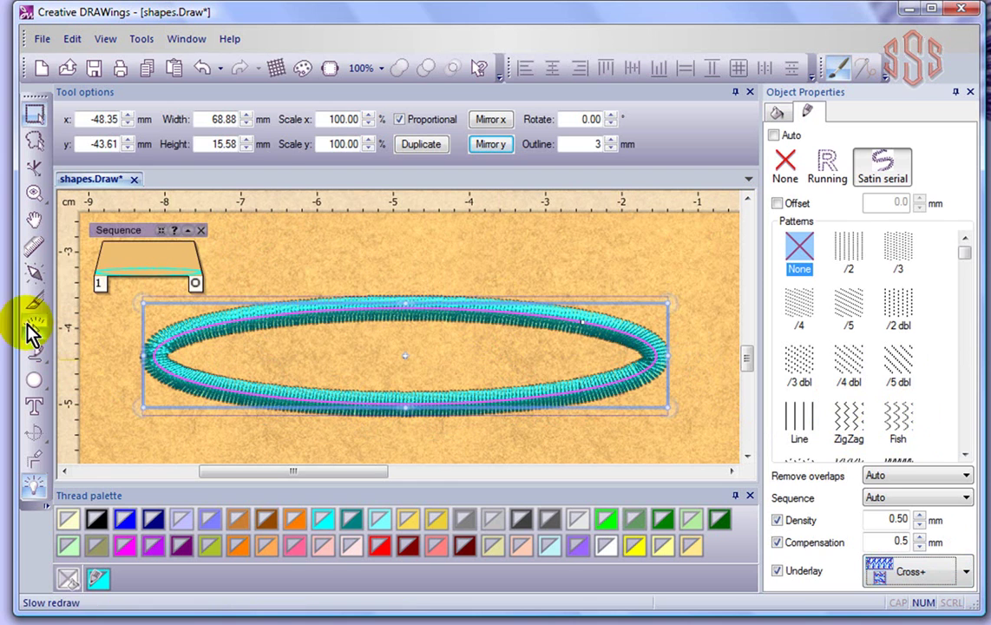
# Step: Replay the Cross+ underlay stitch-out in Slow redraw, then close the preview
pyautogui.click(35, 328)
pyautogui.click(632, 290)
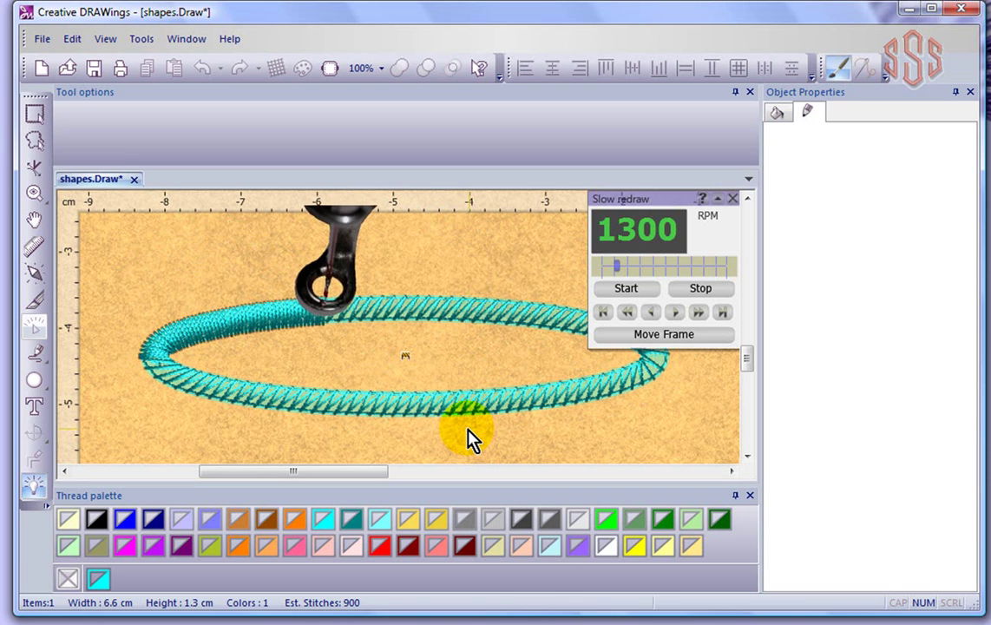
pyautogui.click(704, 292)
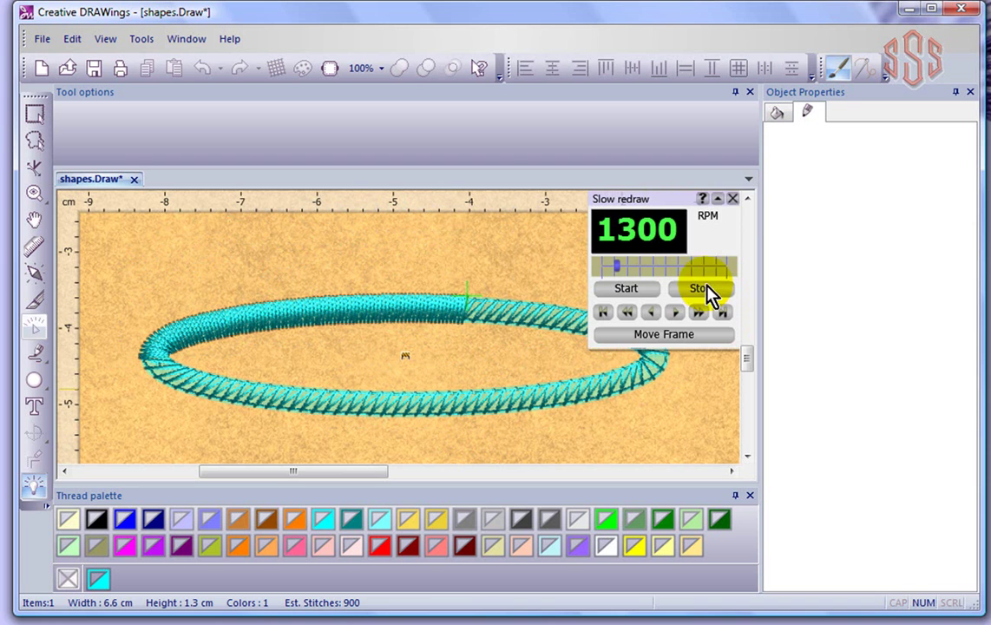
pyautogui.click(735, 199)
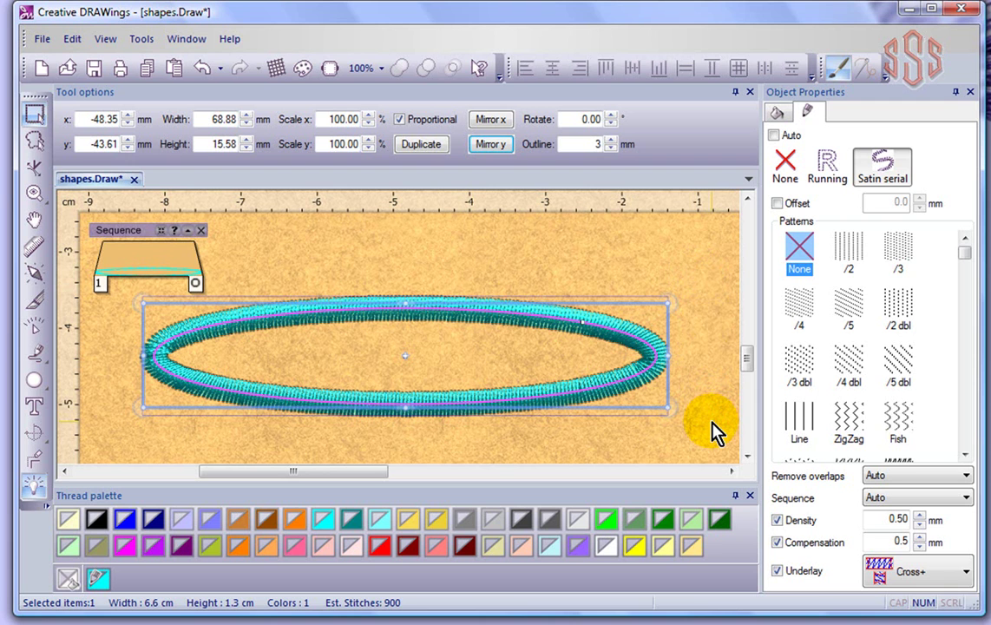
# Step: Change the underlay to Double Zigzag and replay the stitch-out in Slow redraw
pyautogui.click(967, 575)
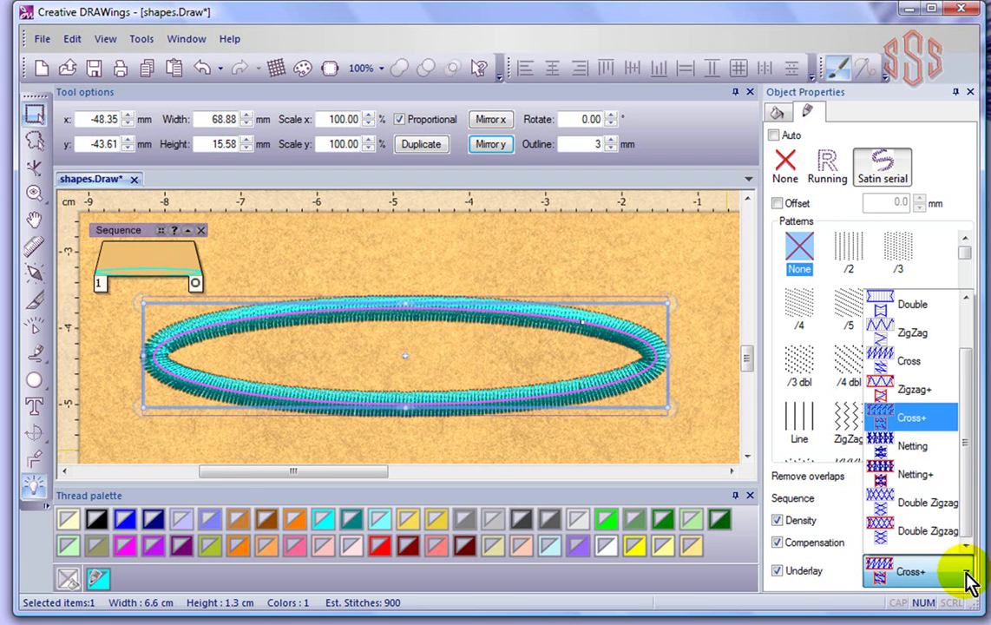
pyautogui.click(927, 540)
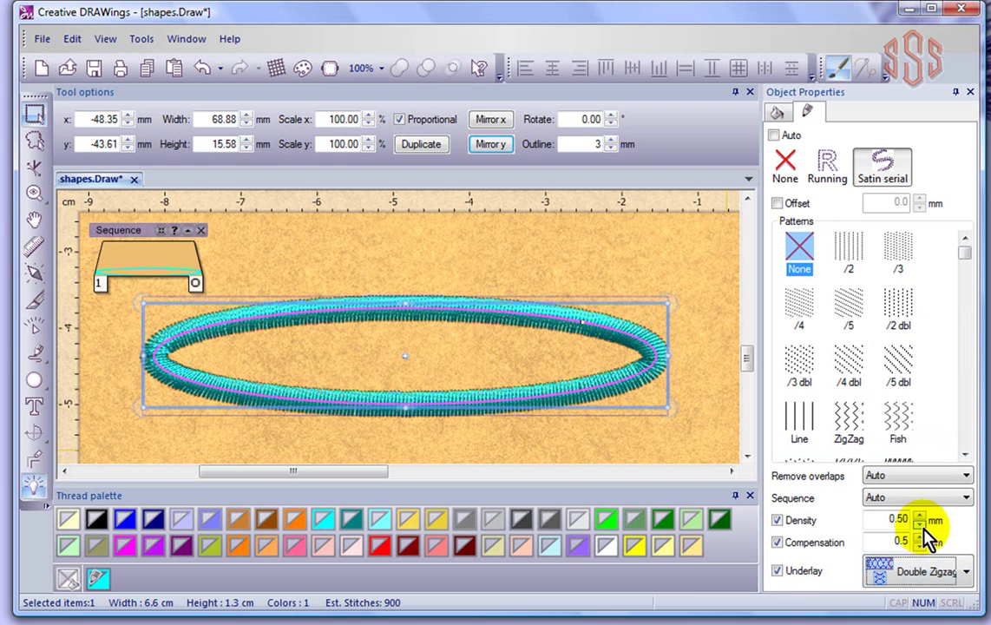
pyautogui.click(700, 269)
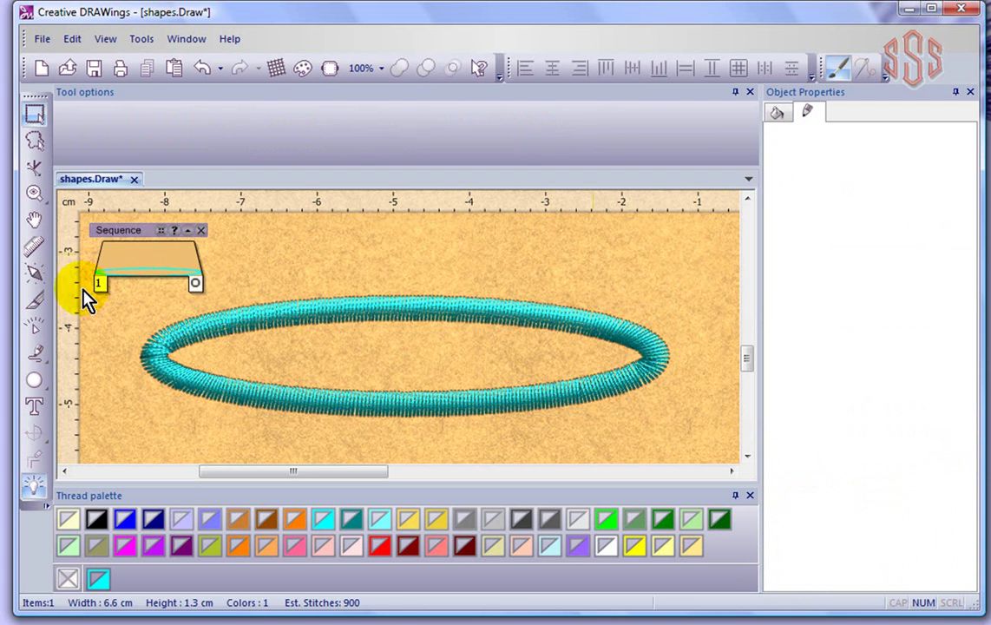
pyautogui.click(35, 337)
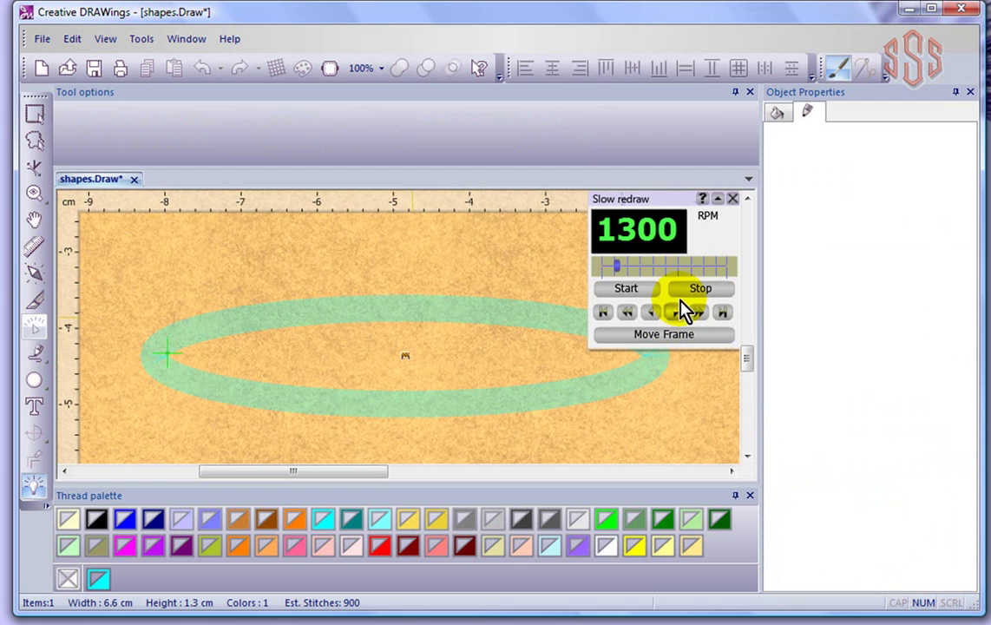
pyautogui.click(632, 291)
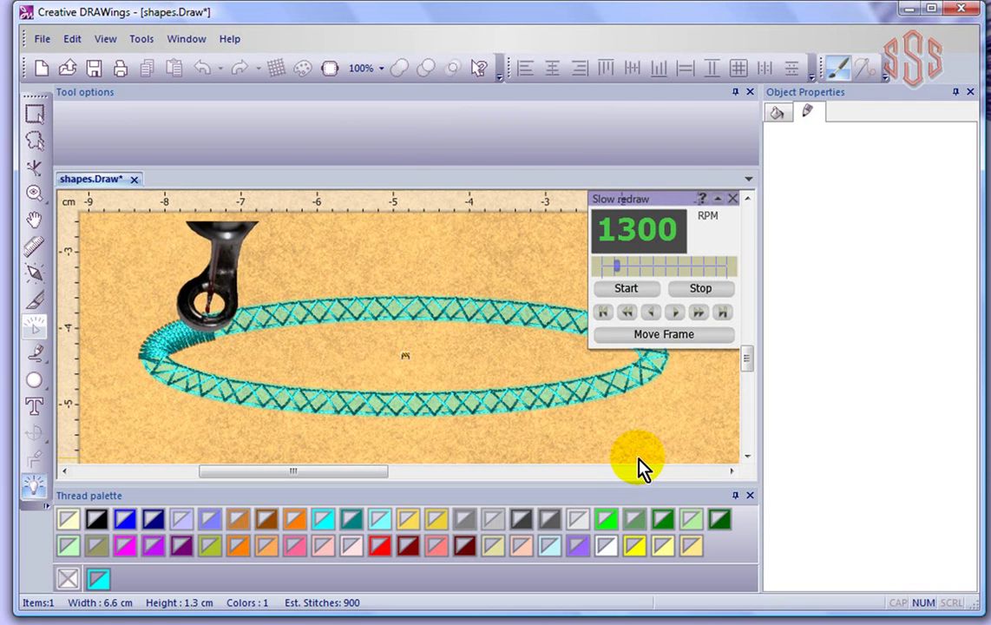
pyautogui.click(735, 200)
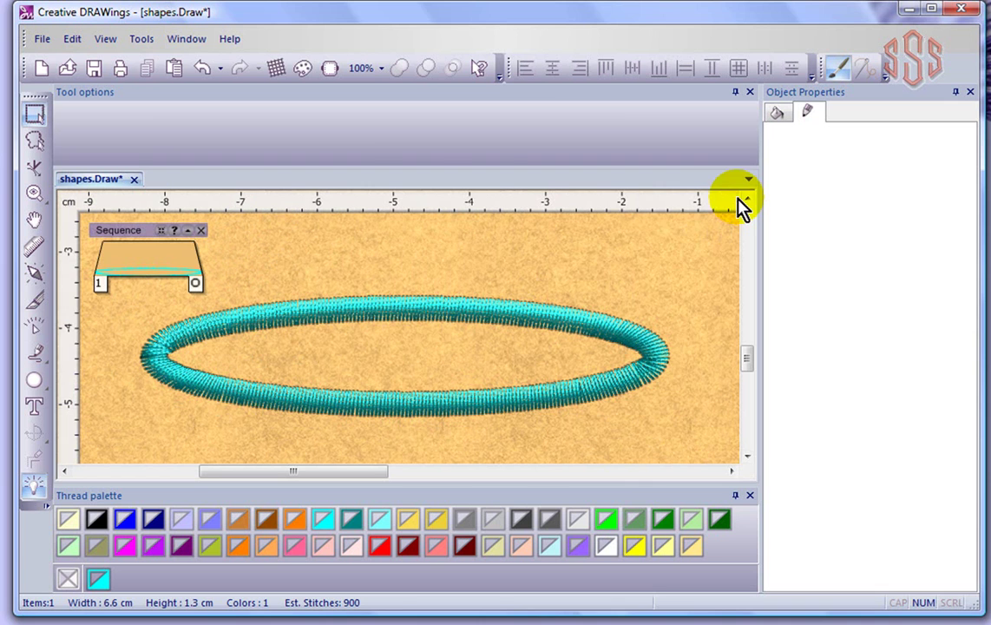
# Step: Reselect the ellipse and check its Fill tab settings in Object Properties
pyautogui.click(455, 302)
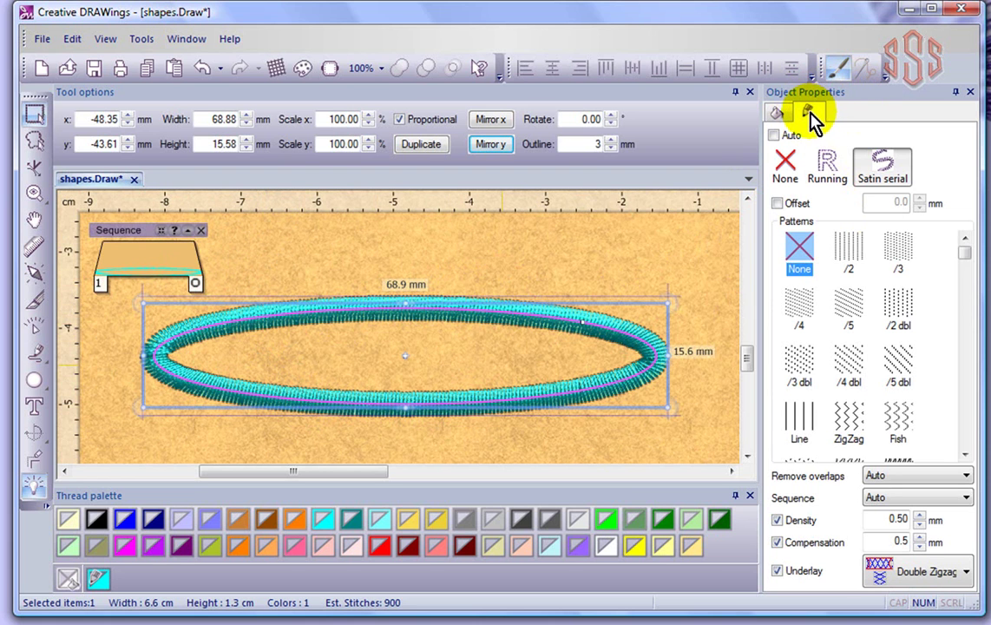
pyautogui.click(779, 114)
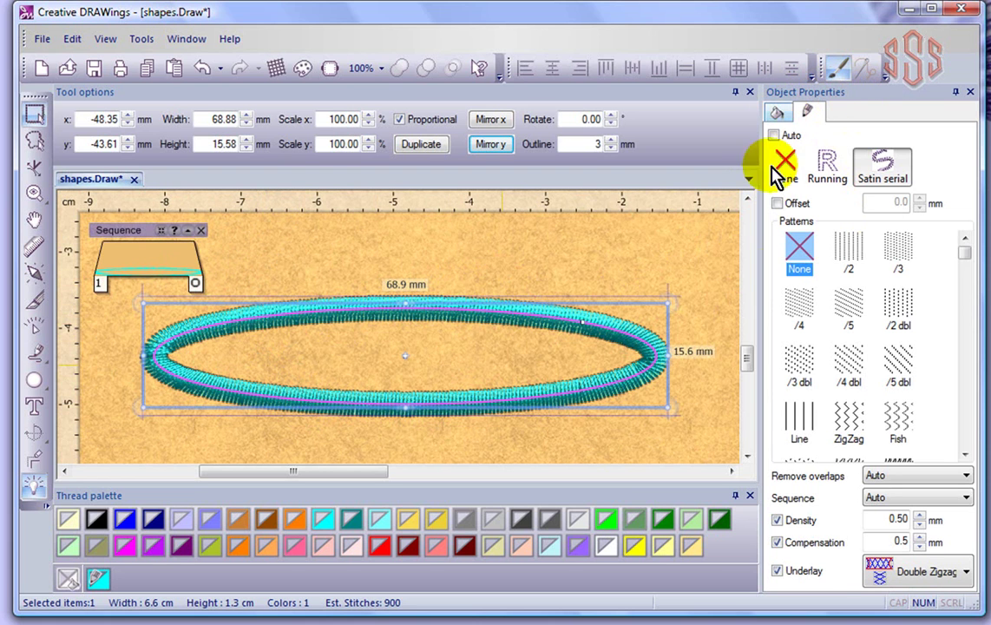